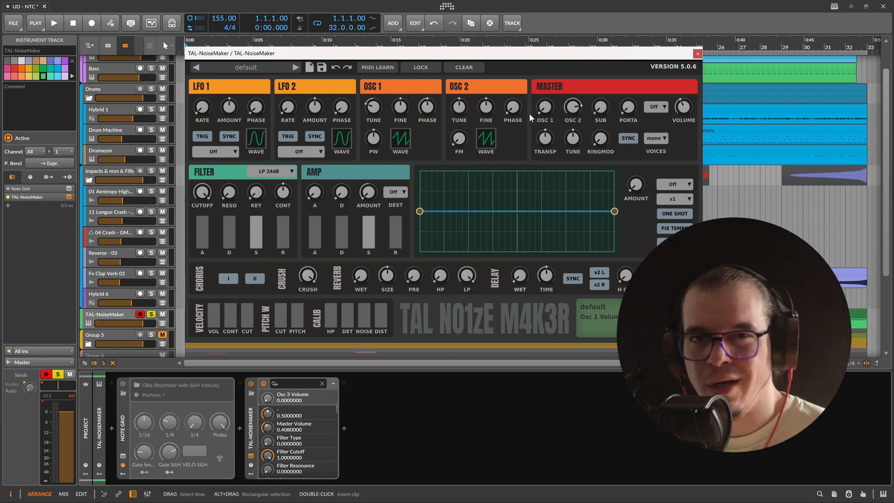
Set oscillator 2 to the square waveform and raise its FM amount to maximum.
{"action": "left_click", "coordinate": [489, 137]}
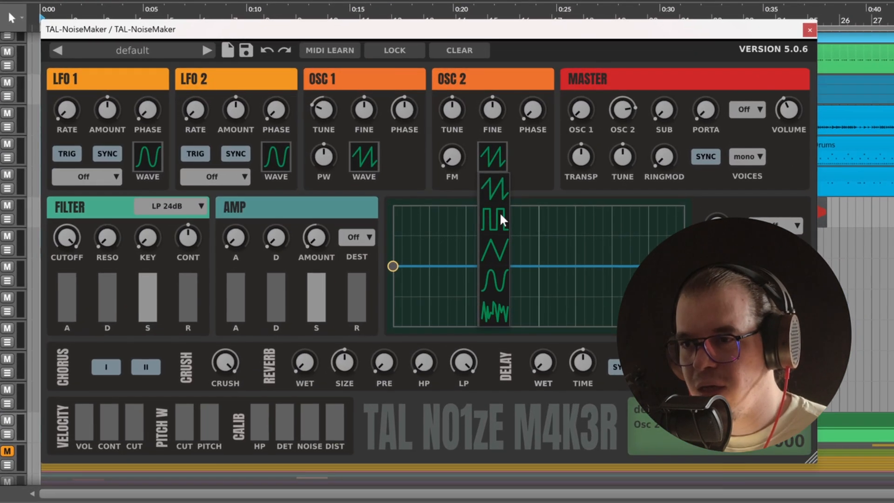
{"action": "left_click", "coordinate": [500, 219]}
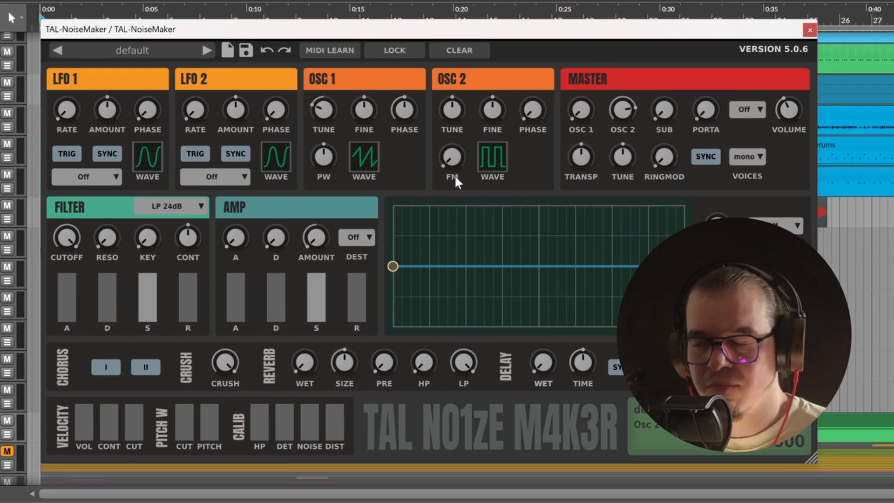
{"action": "left_click_drag", "start_coordinate": [448, 160], "coordinate": [514, 12]}
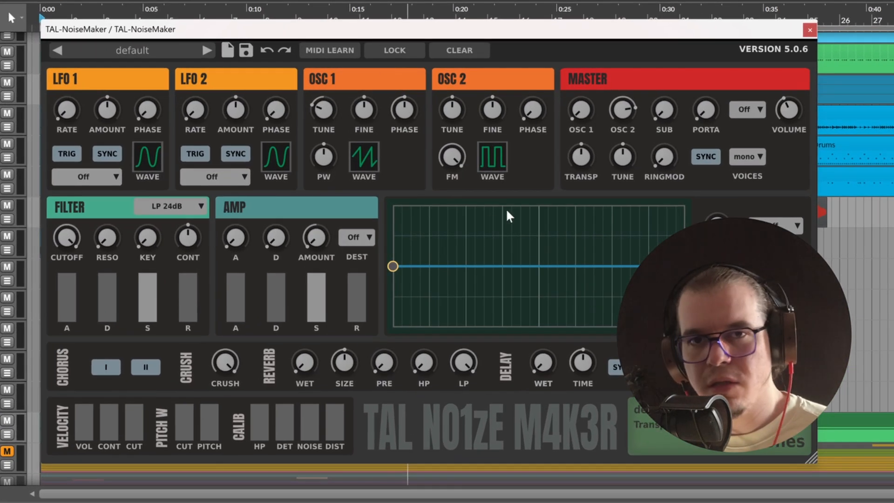
Examine the waveform options of both oscillators, LFO 1's destinations and waveforms, and the available filter types.
{"action": "left_click", "coordinate": [363, 163]}
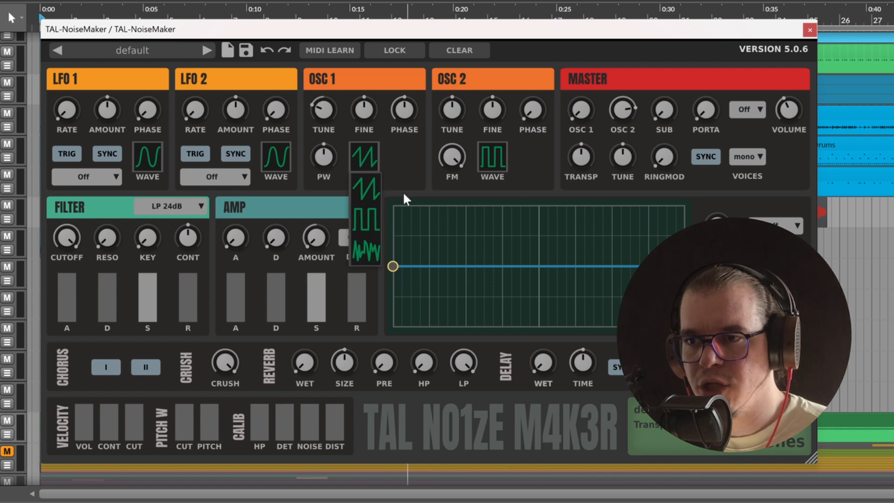
{"action": "left_click", "coordinate": [413, 171]}
{"action": "left_click", "coordinate": [503, 158]}
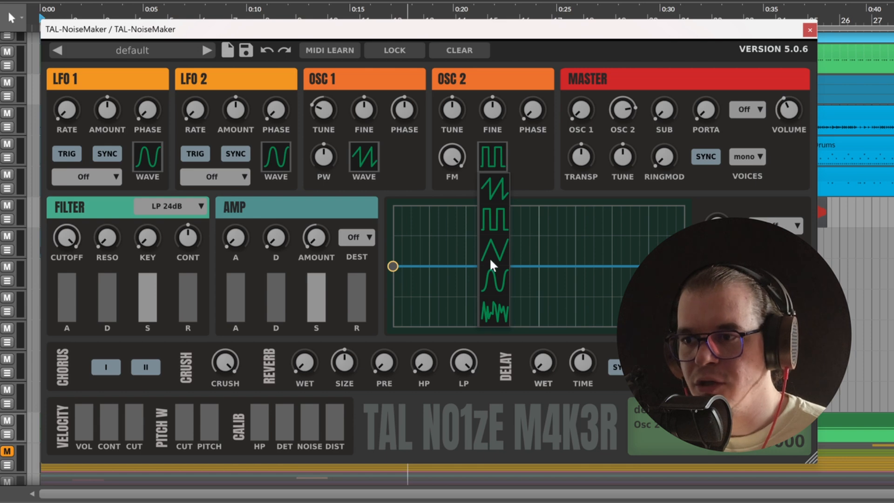
{"action": "left_click", "coordinate": [541, 190]}
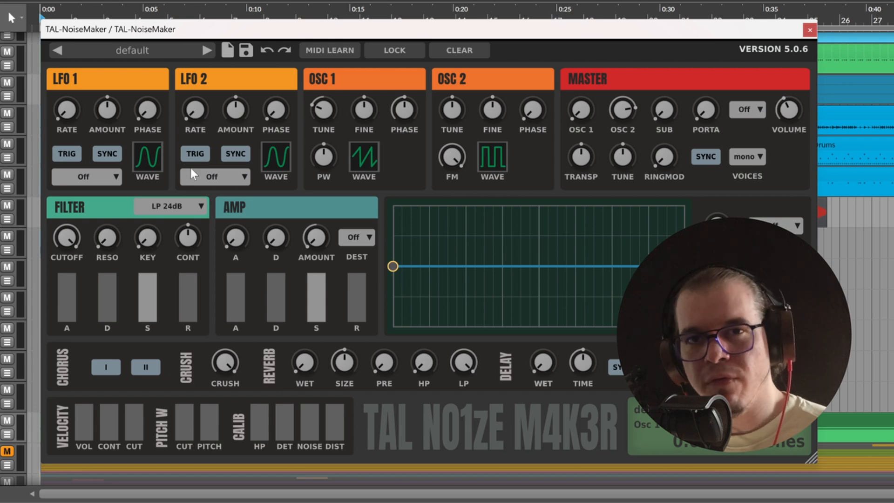
{"action": "left_click", "coordinate": [100, 181]}
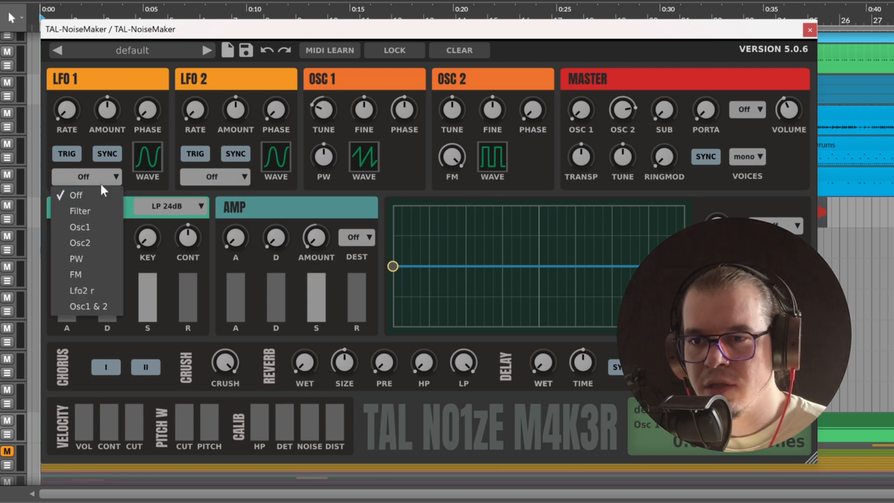
{"action": "left_click", "coordinate": [162, 175]}
{"action": "left_click", "coordinate": [160, 166]}
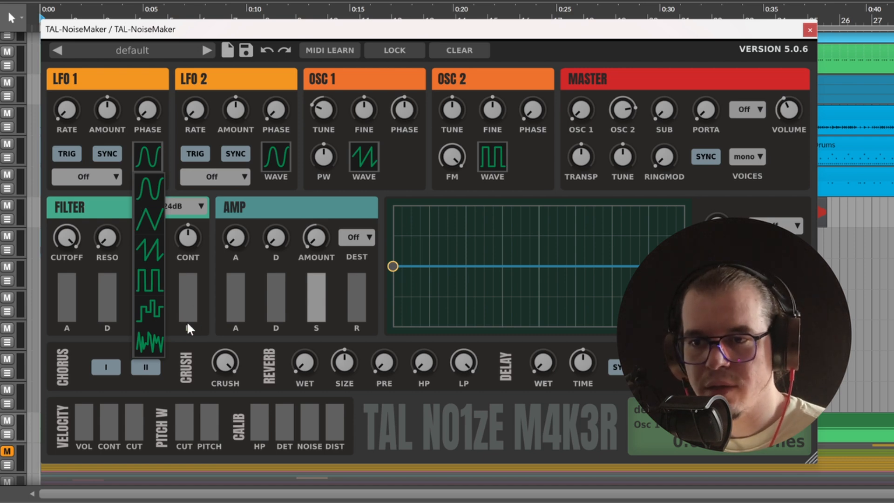
{"action": "left_click", "coordinate": [216, 258]}
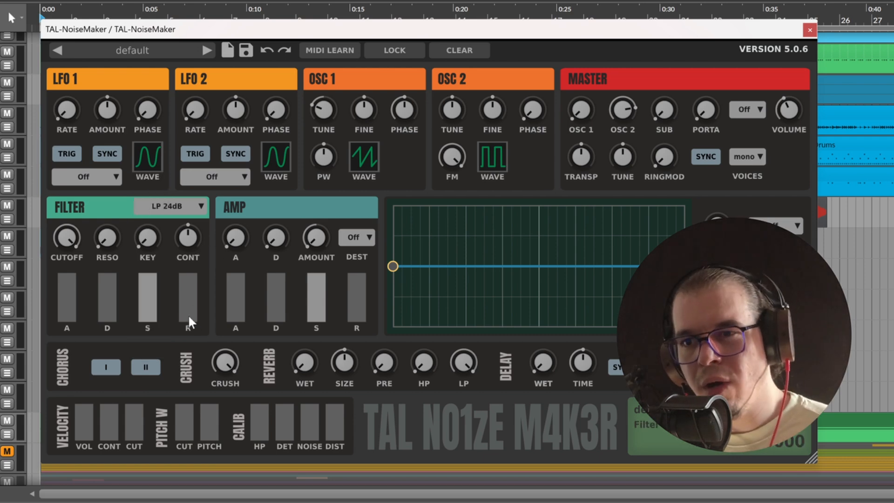
{"action": "left_click", "coordinate": [172, 211]}
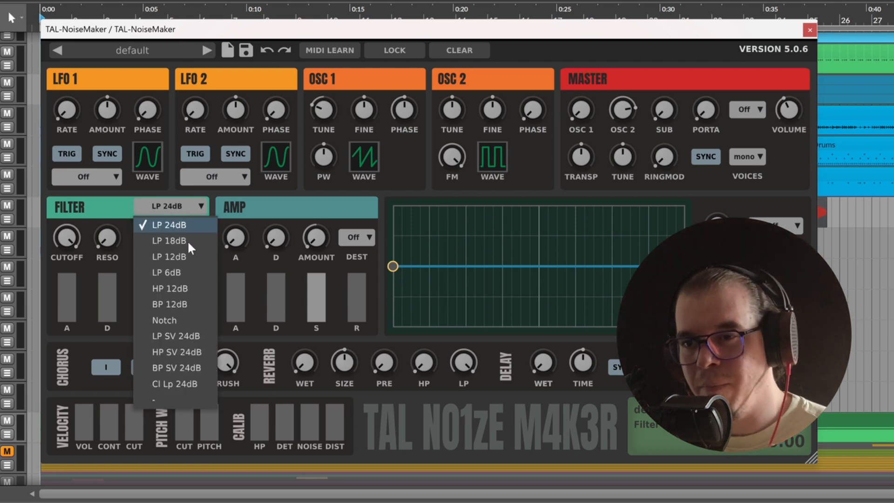
{"action": "left_click", "coordinate": [169, 199]}
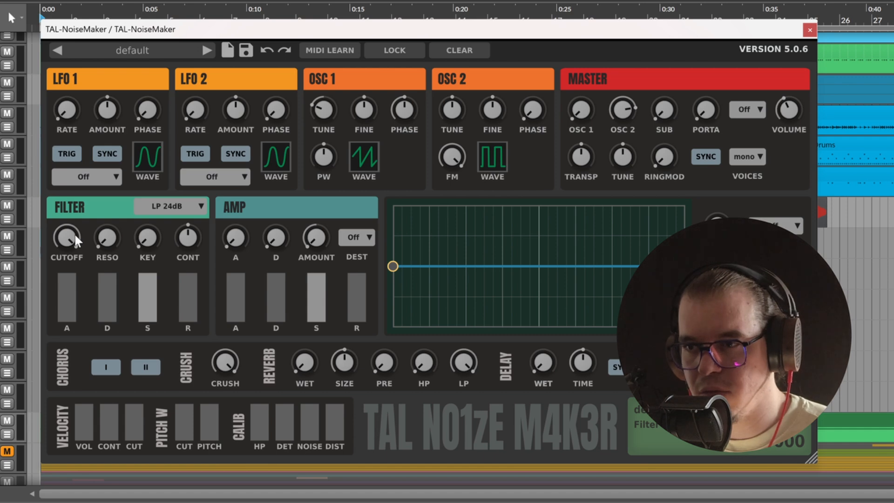
Reduce oscillator 2's FM amount to zero and try different filter cutoff and resonance settings.
{"action": "left_click_drag", "start_coordinate": [454, 154], "coordinate": [376, 378]}
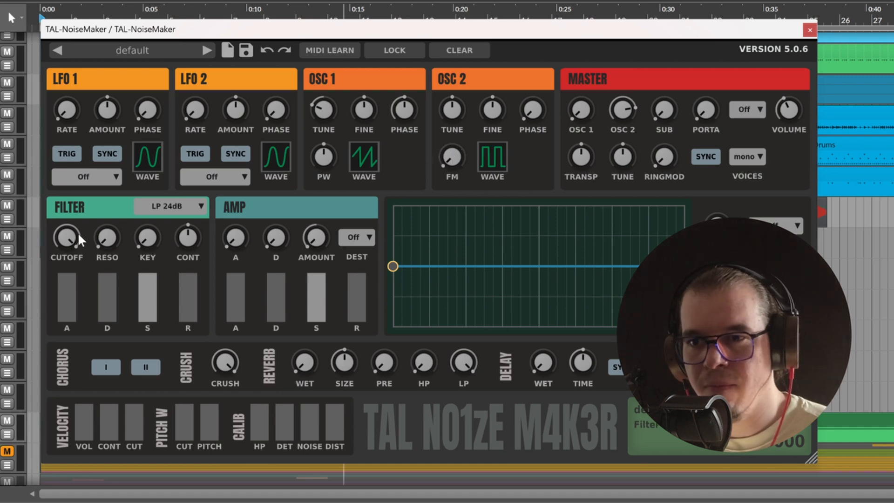
{"action": "left_click_drag", "start_coordinate": [78, 234], "coordinate": [52, 299]}
{"action": "left_click_drag", "start_coordinate": [115, 234], "coordinate": [181, 141]}
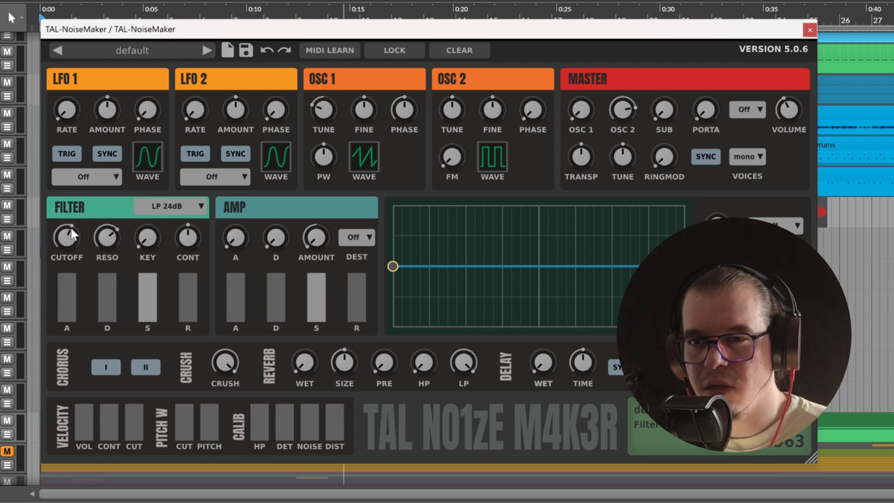
{"action": "left_click_drag", "start_coordinate": [72, 235], "coordinate": [86, 259]}
{"action": "left_click_drag", "start_coordinate": [112, 234], "coordinate": [87, 290]}
{"action": "left_click_drag", "start_coordinate": [61, 239], "coordinate": [97, 208]}
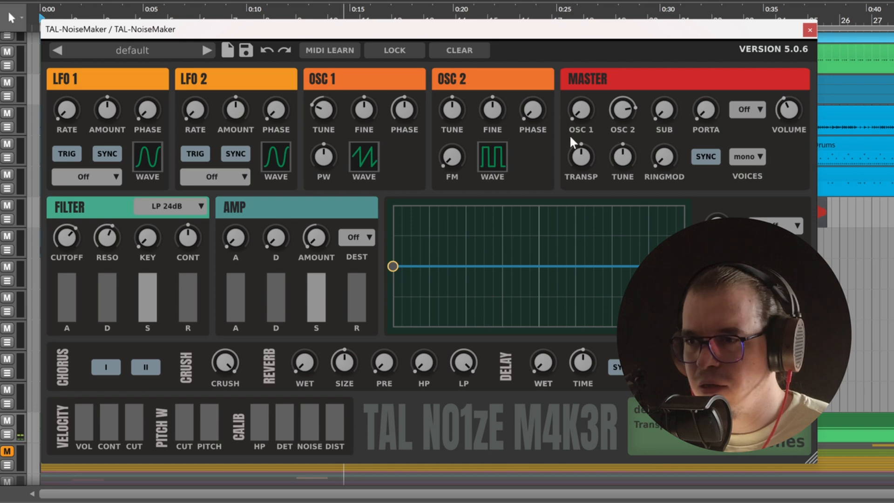
Turn oscillator 2's volume down to zero and raise oscillator 1's volume in the master section.
{"action": "left_click_drag", "start_coordinate": [635, 108], "coordinate": [517, 301]}
{"action": "left_click_drag", "start_coordinate": [589, 101], "coordinate": [604, 69]}
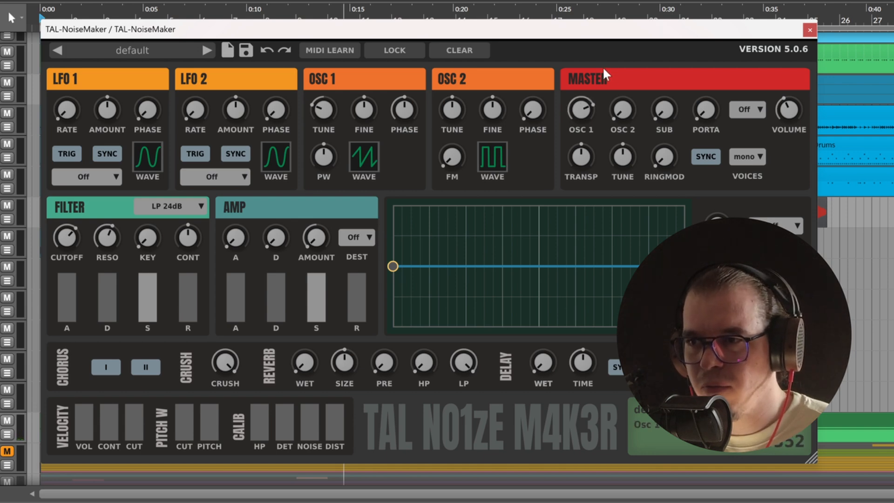
Sweep the filter cutoff, return it to maximum with zero resonance, and view the amp section's modulation destinations.
{"action": "left_click_drag", "start_coordinate": [50, 229], "coordinate": [109, 259]}
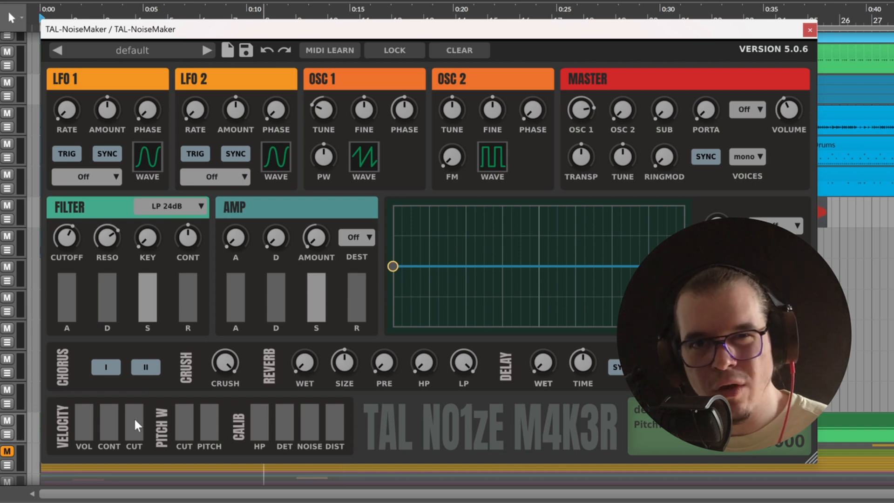
{"action": "left_click_drag", "start_coordinate": [122, 243], "coordinate": [21, 442]}
{"action": "left_click_drag", "start_coordinate": [75, 245], "coordinate": [212, 169]}
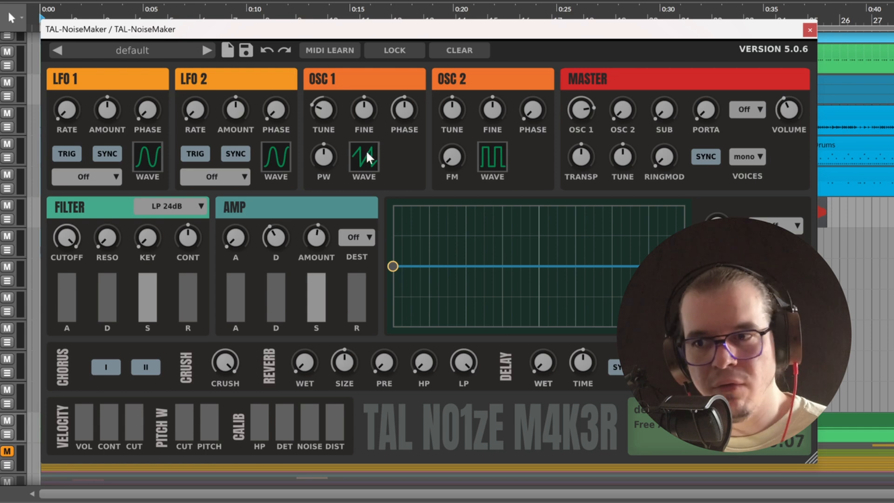
{"action": "left_click", "coordinate": [357, 237]}
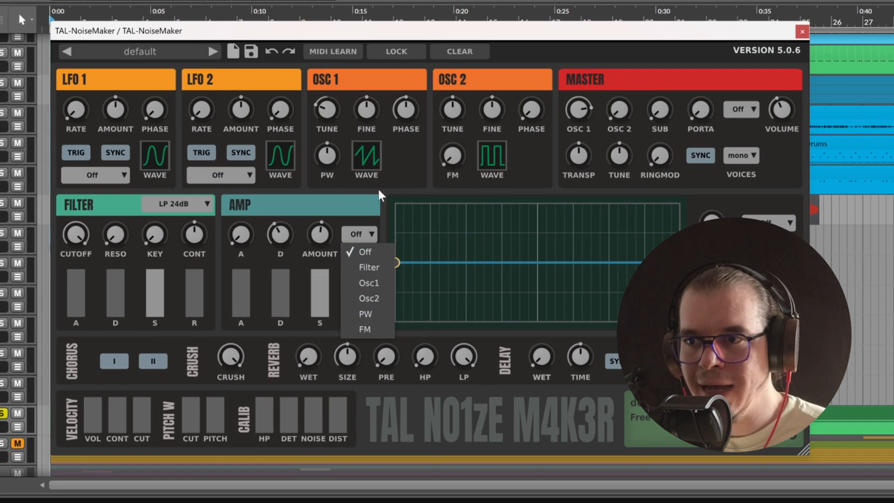
{"action": "left_click", "coordinate": [384, 199]}
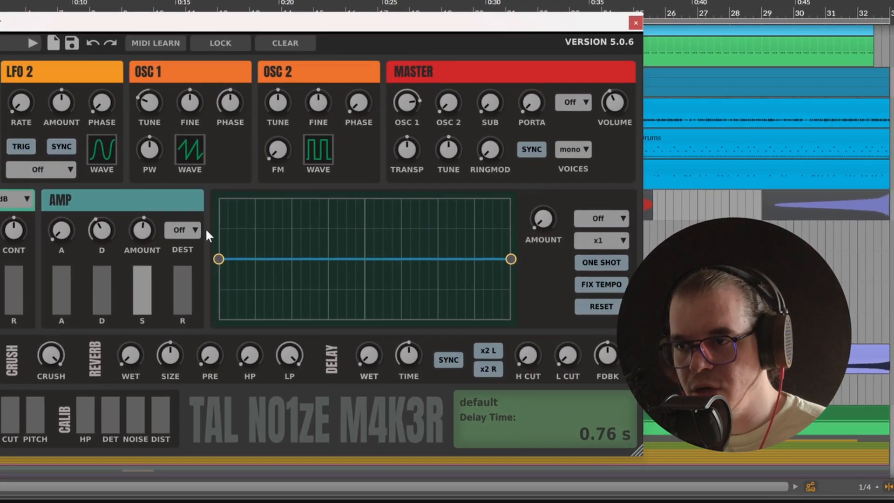
Draw a zigzag modulation curve in the envelope editor by adding ten points alternating between high and low levels.
{"action": "left_click", "coordinate": [254, 225]}
{"action": "left_click", "coordinate": [247, 299]}
{"action": "left_click", "coordinate": [307, 281]}
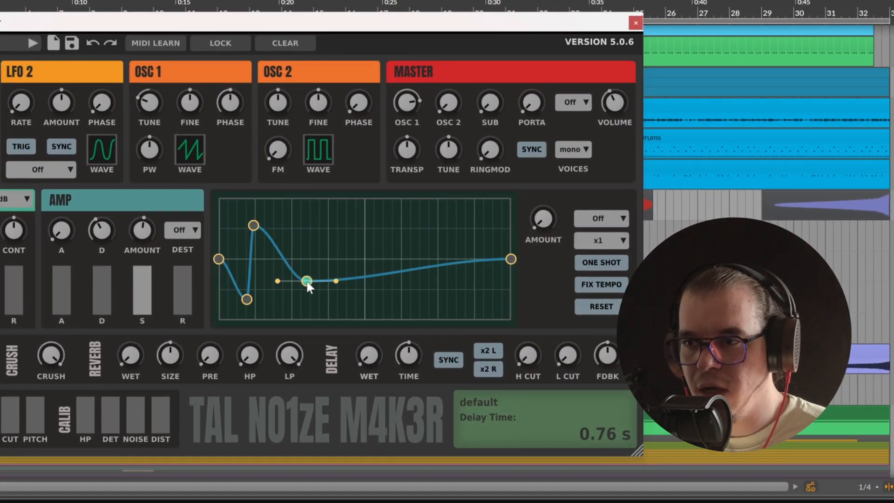
{"action": "left_click", "coordinate": [331, 226]}
{"action": "left_click", "coordinate": [370, 297]}
{"action": "left_click", "coordinate": [439, 222]}
{"action": "left_click", "coordinate": [442, 287]}
{"action": "left_click", "coordinate": [392, 229]}
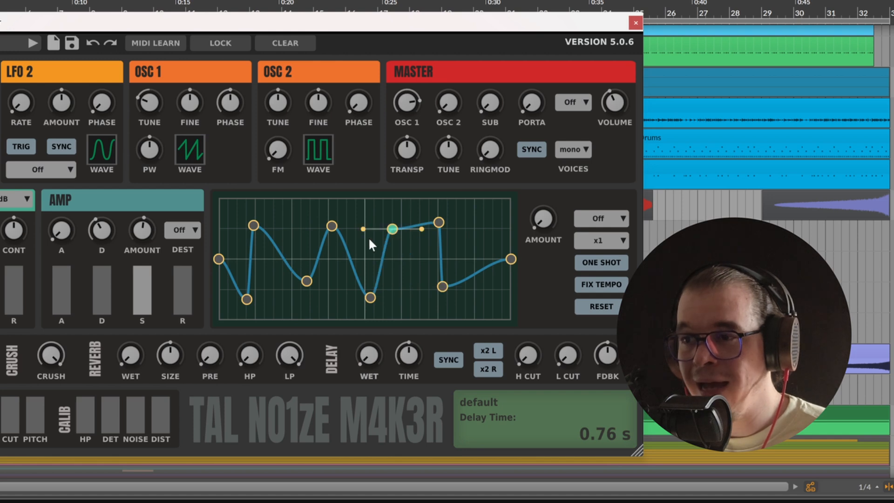
{"action": "left_click", "coordinate": [339, 285]}
{"action": "left_click", "coordinate": [296, 221]}
Reshape the envelope curve around the newest point between the first two peaks by adjusting its curve handles.
{"action": "left_click_drag", "start_coordinate": [296, 223], "coordinate": [317, 213]}
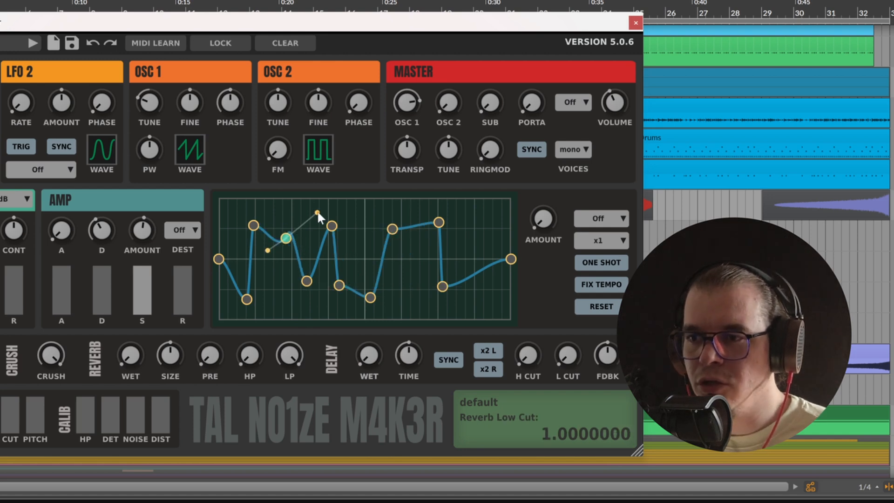
{"action": "left_click_drag", "start_coordinate": [268, 248], "coordinate": [248, 247]}
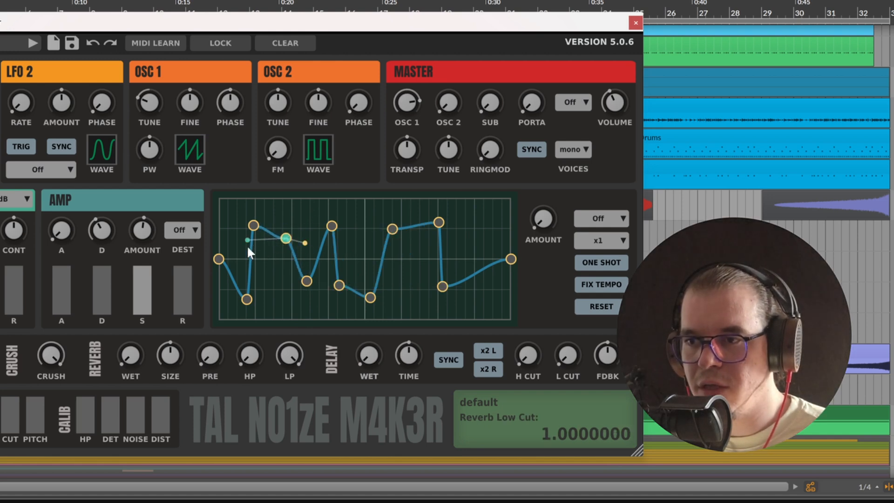
{"action": "left_click_drag", "start_coordinate": [307, 243], "coordinate": [322, 217]}
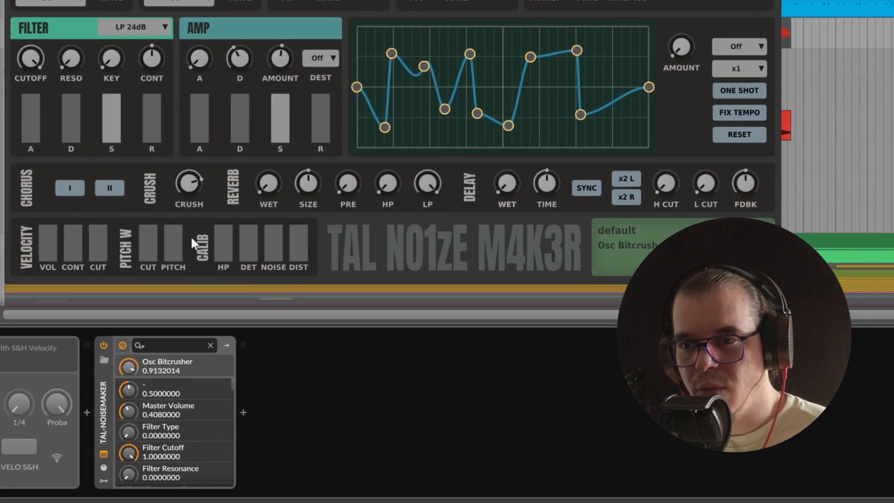
Turn the reverb and delay wet levels down to zero.
{"action": "left_click_drag", "start_coordinate": [264, 184], "coordinate": [242, 258]}
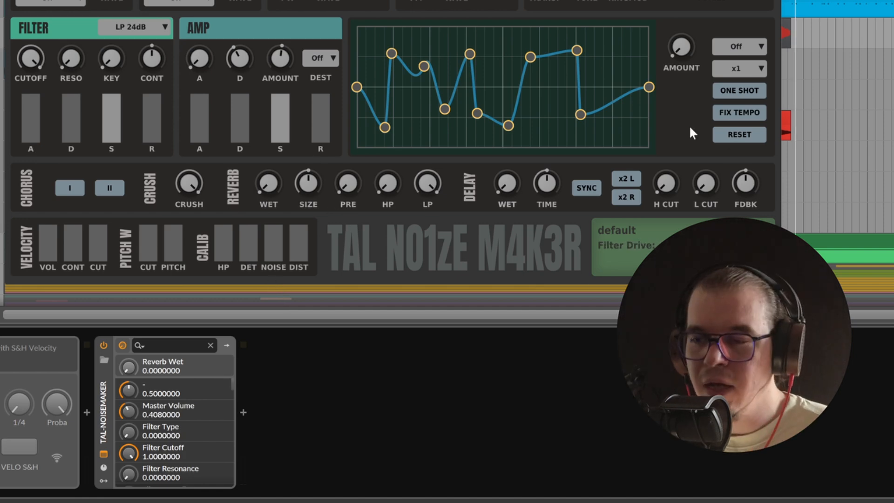
{"action": "mouse_move", "coordinate": [507, 184]}
{"action": "left_mouse_down"}
{"action": "mouse_move", "coordinate": [536, 120]}
{"action": "mouse_move", "coordinate": [506, 191]}
{"action": "left_mouse_up"}
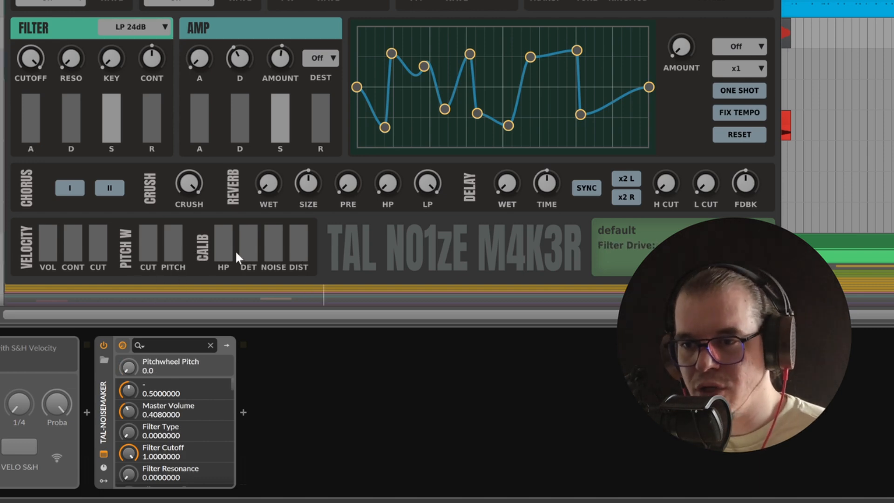
Lower the high-pass and detune calibration to zero, and raise the vintage noise to about 0.48 along with the distortion.
{"action": "left_click_drag", "start_coordinate": [223, 252], "coordinate": [225, 298]}
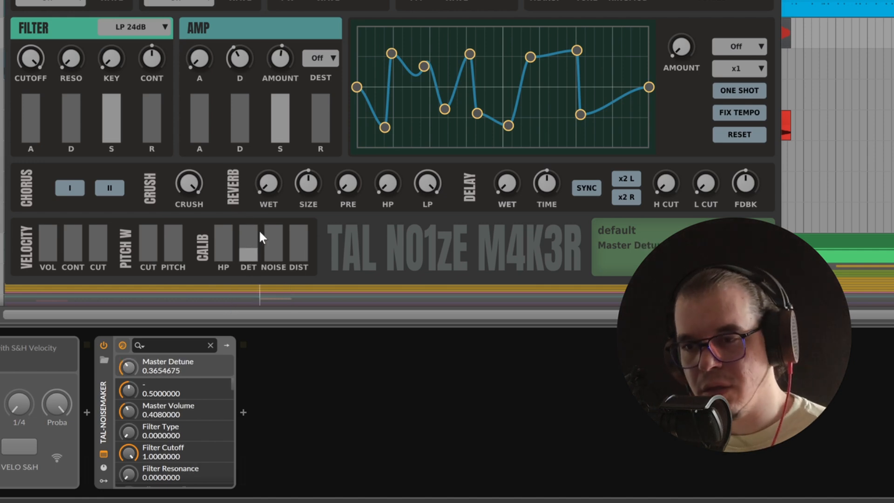
{"action": "left_click_drag", "start_coordinate": [259, 231], "coordinate": [261, 261]}
{"action": "left_click_drag", "start_coordinate": [269, 261], "coordinate": [289, 224]}
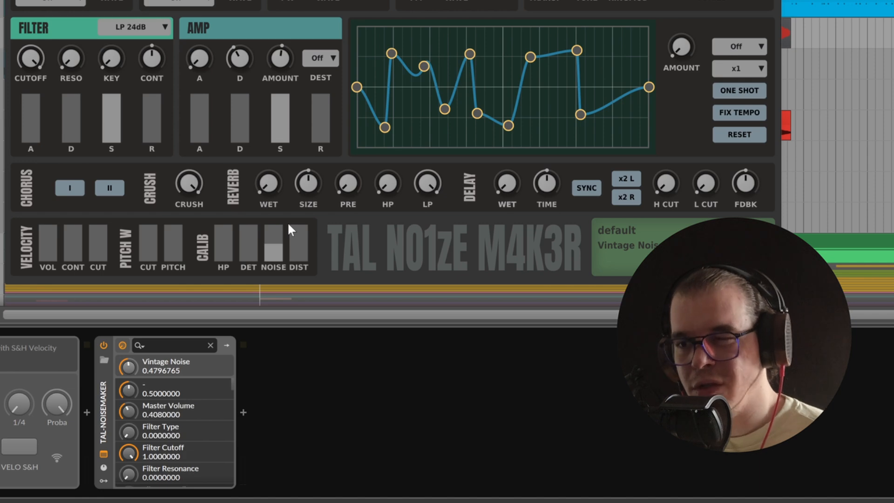
{"action": "left_click_drag", "start_coordinate": [300, 259], "coordinate": [320, 230]}
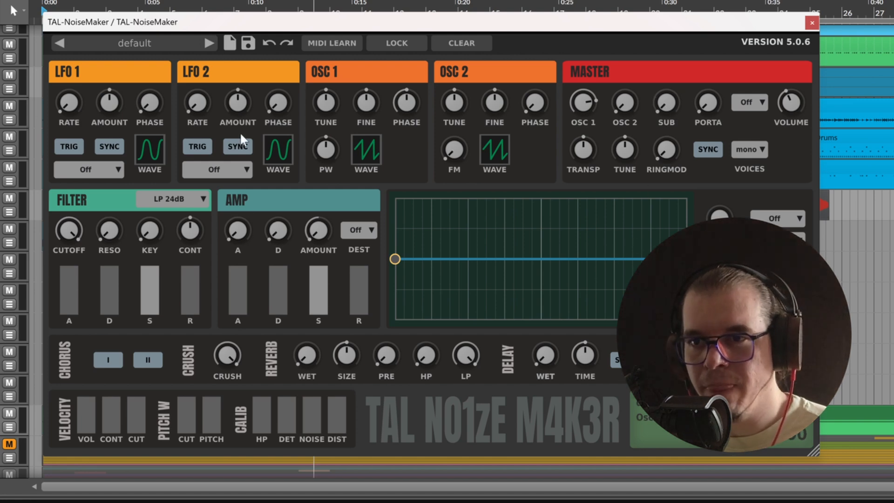
Set LFO 1 to the stepped random waveform and enable its trigger and tempo sync.
{"action": "left_click", "coordinate": [160, 152]}
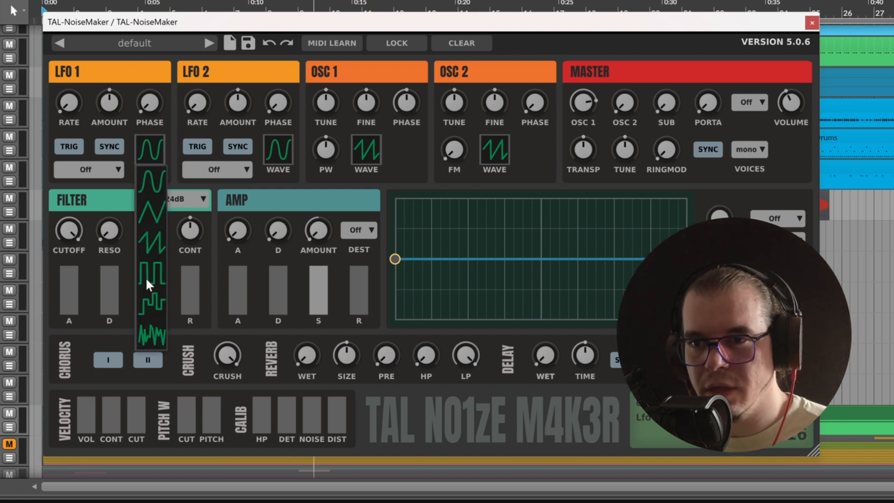
{"action": "left_click", "coordinate": [155, 302]}
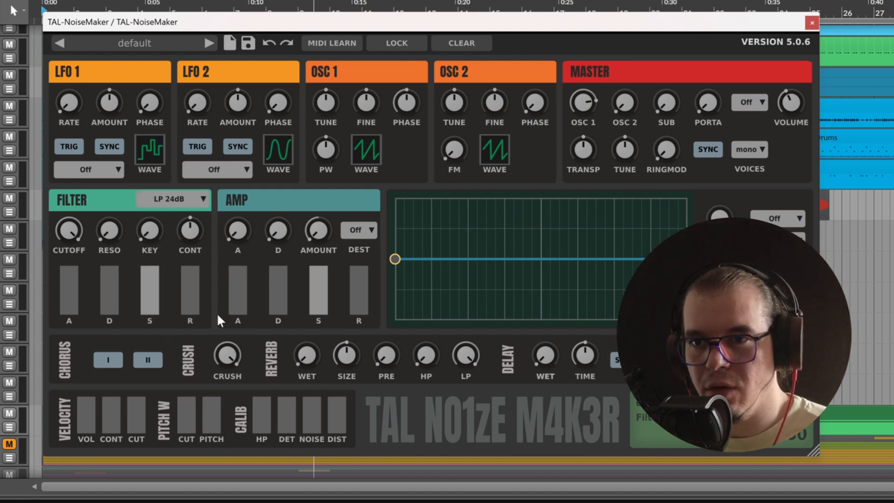
{"action": "left_click", "coordinate": [110, 147]}
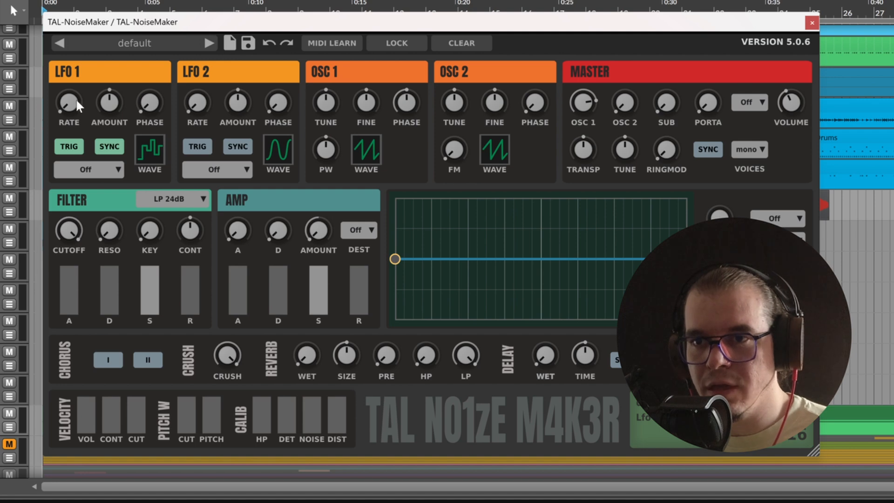
Raise LFO 1's rate slightly and route it to Osc1 with the amount at maximum.
{"action": "mouse_move", "coordinate": [76, 100]}
{"action": "left_mouse_down"}
{"action": "mouse_move", "coordinate": [91, 67]}
{"action": "mouse_move", "coordinate": [89, 88]}
{"action": "left_mouse_up"}
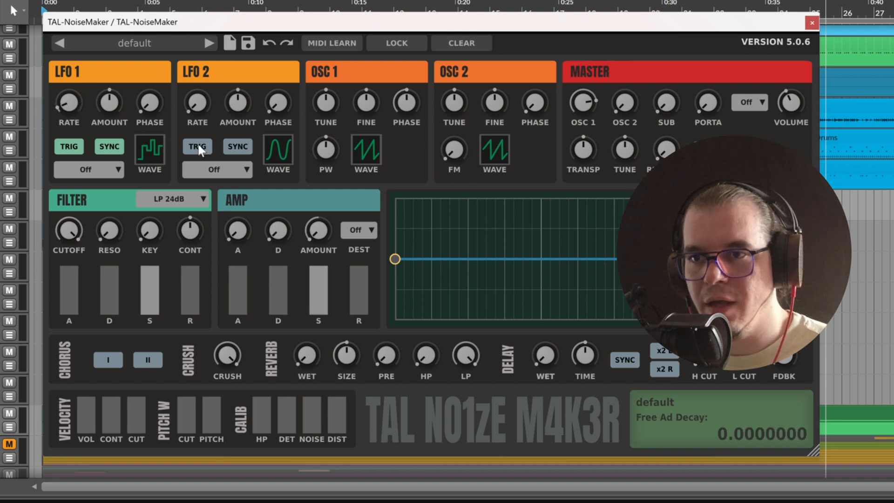
{"action": "left_click", "coordinate": [102, 171]}
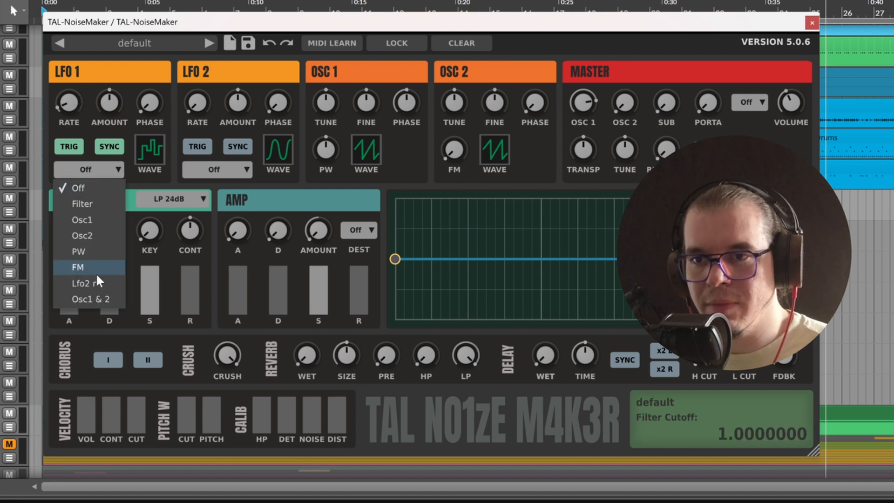
{"action": "left_click", "coordinate": [92, 219]}
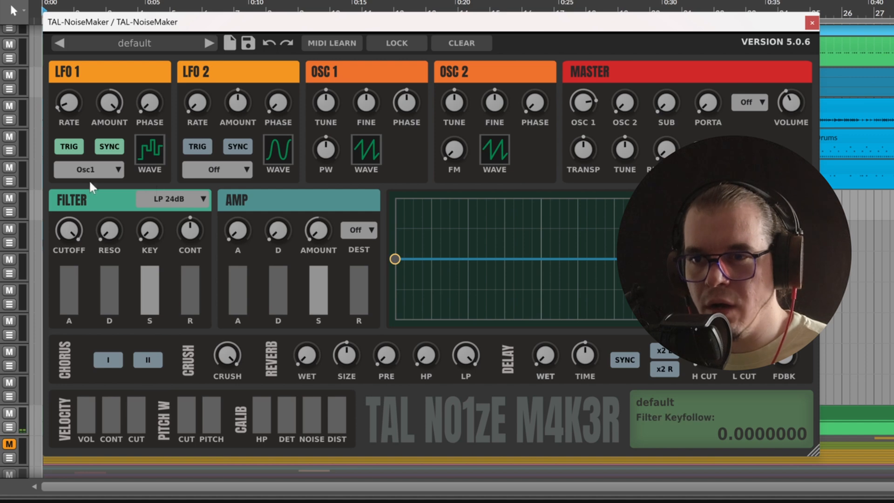
Switch the filter type to BP 12dB, lower its cutoff to around the middle, and raise the resonance to about 0.47.
{"action": "left_click", "coordinate": [182, 208]}
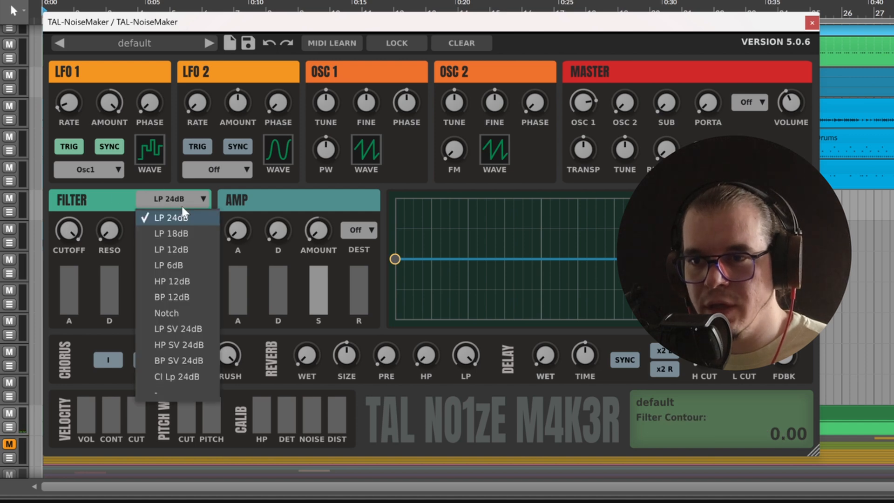
{"action": "left_click", "coordinate": [203, 295]}
{"action": "left_click_drag", "start_coordinate": [69, 230], "coordinate": [64, 300]}
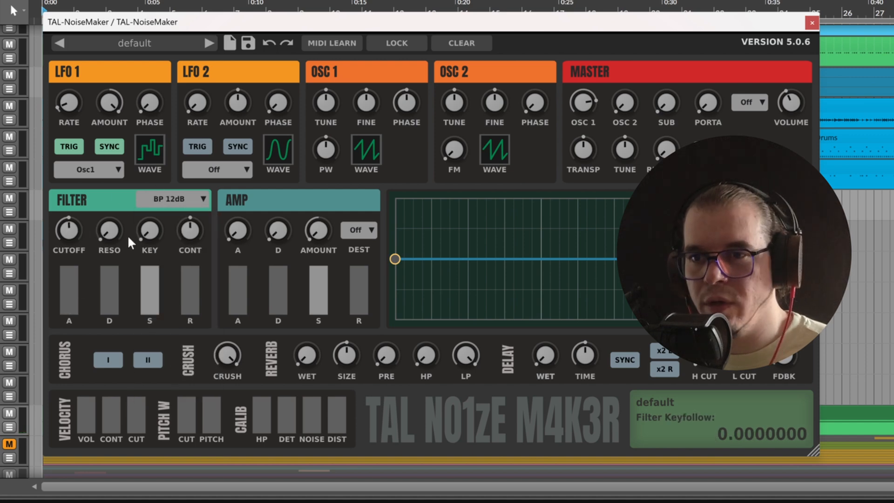
{"action": "left_click_drag", "start_coordinate": [110, 230], "coordinate": [149, 196]}
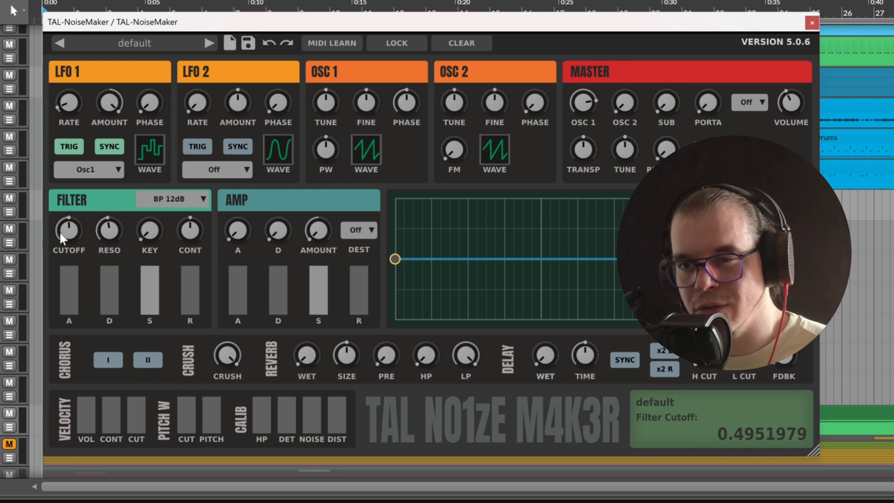
{"action": "left_click_drag", "start_coordinate": [68, 234], "coordinate": [97, 237]}
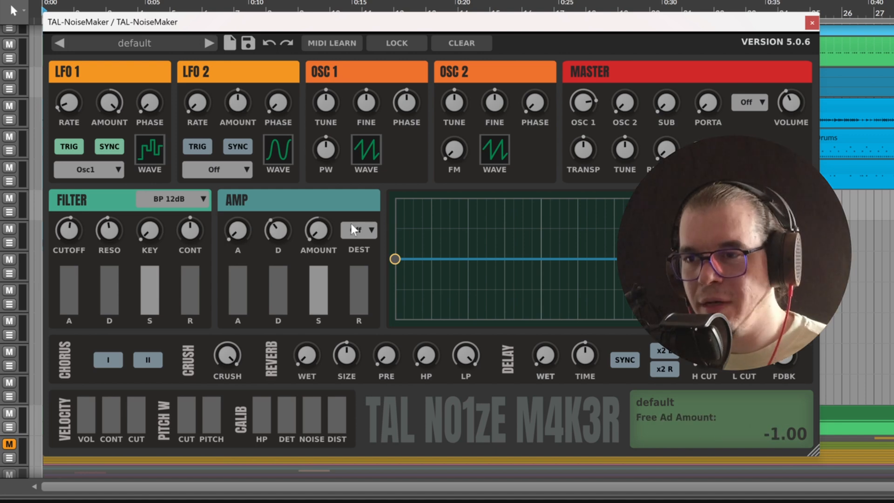
Route the AD envelope in the Amp section to Osc1 and set its amount to about 0.42.
{"action": "left_click", "coordinate": [352, 223]}
{"action": "left_click", "coordinate": [388, 281]}
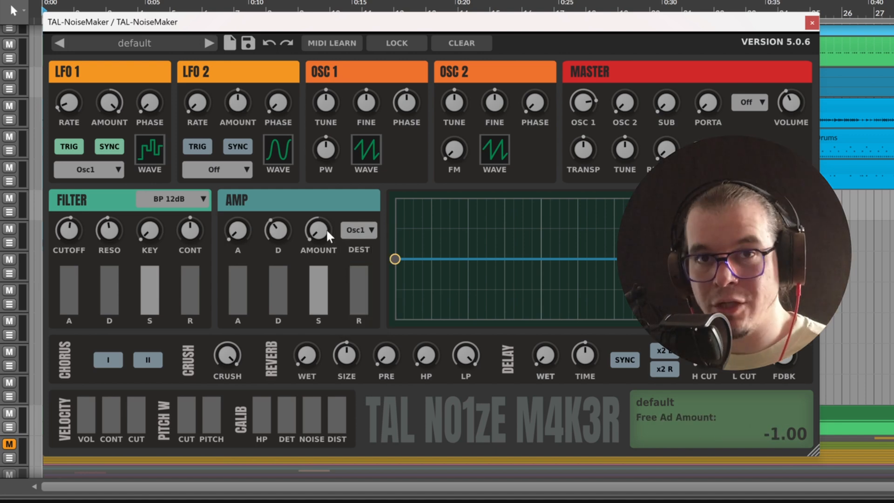
{"action": "left_click_drag", "start_coordinate": [326, 228], "coordinate": [379, 144]}
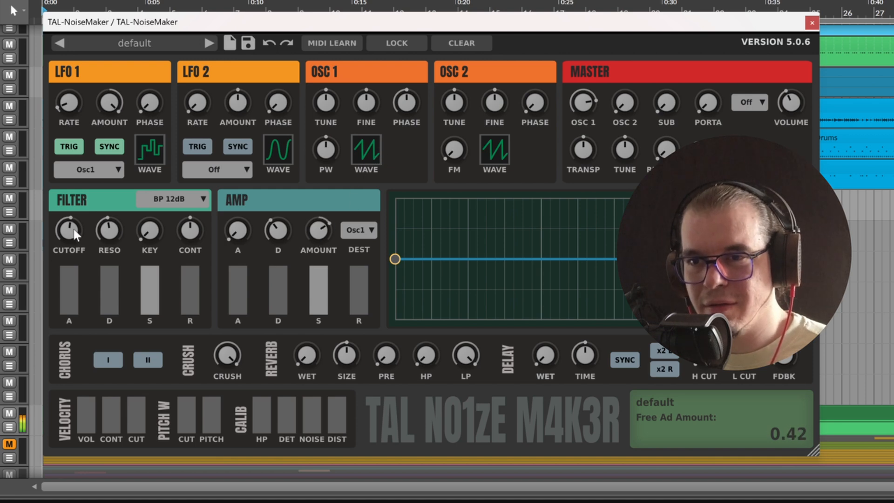
Audition different filter cutoff and AD envelope amount settings, ending with the cutoff at about 0.59.
{"action": "left_click_drag", "start_coordinate": [75, 229], "coordinate": [86, 212]}
{"action": "left_click_drag", "start_coordinate": [324, 224], "coordinate": [331, 202]}
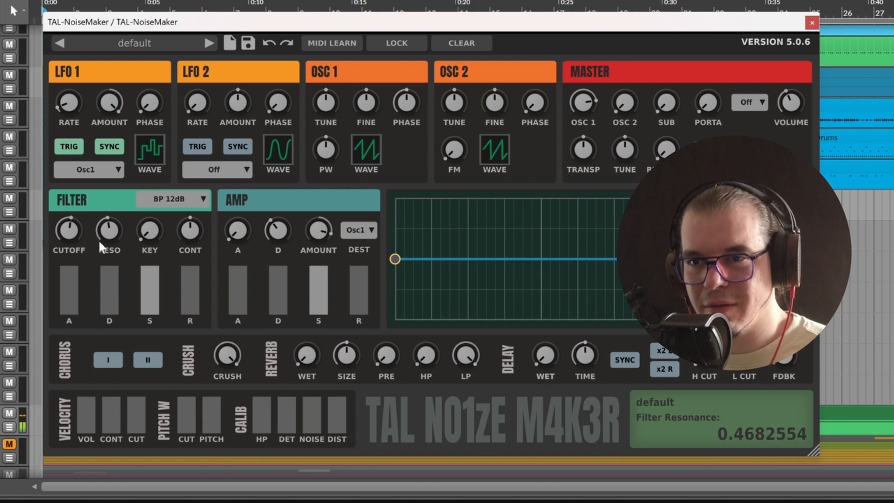
{"action": "left_click_drag", "start_coordinate": [69, 229], "coordinate": [66, 254]}
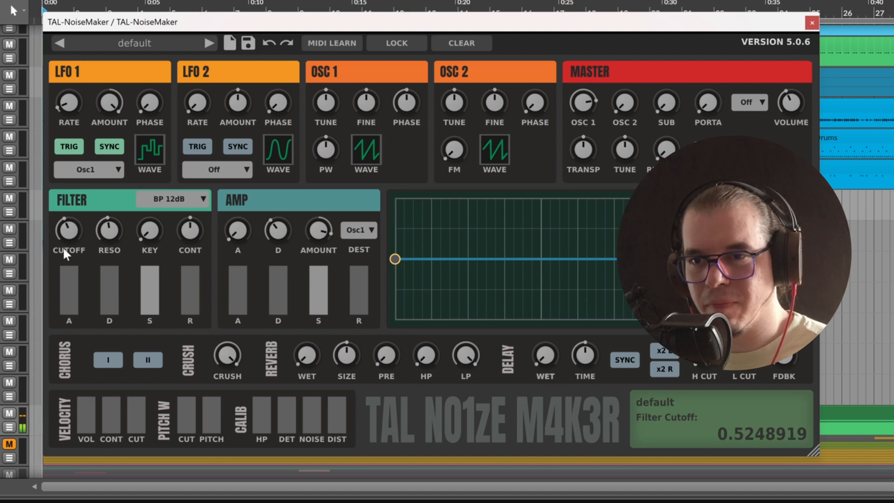
{"action": "left_click_drag", "start_coordinate": [318, 229], "coordinate": [237, 331]}
{"action": "left_click_drag", "start_coordinate": [68, 229], "coordinate": [98, 207]}
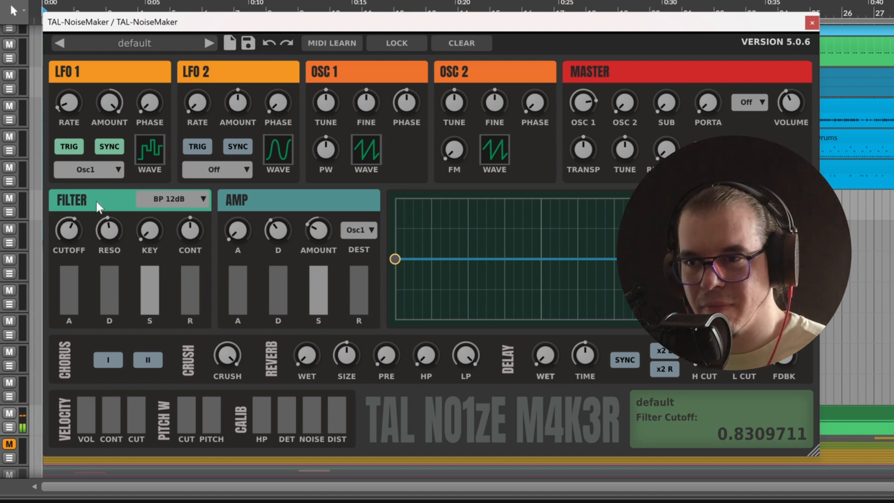
{"action": "left_click_drag", "start_coordinate": [315, 233], "coordinate": [335, 186]}
{"action": "left_click_drag", "start_coordinate": [69, 231], "coordinate": [92, 234]}
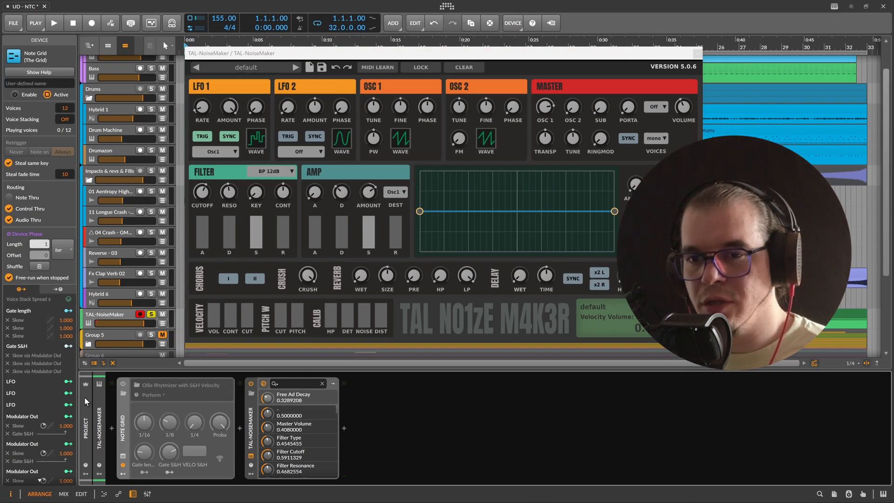
Enable the Note Grid device, raise the AD envelope amount to about 0.50, and set the filter cutoff to about 0.51.
{"action": "left_click", "coordinate": [123, 383]}
{"action": "left_click_drag", "start_coordinate": [346, 197], "coordinate": [344, 250]}
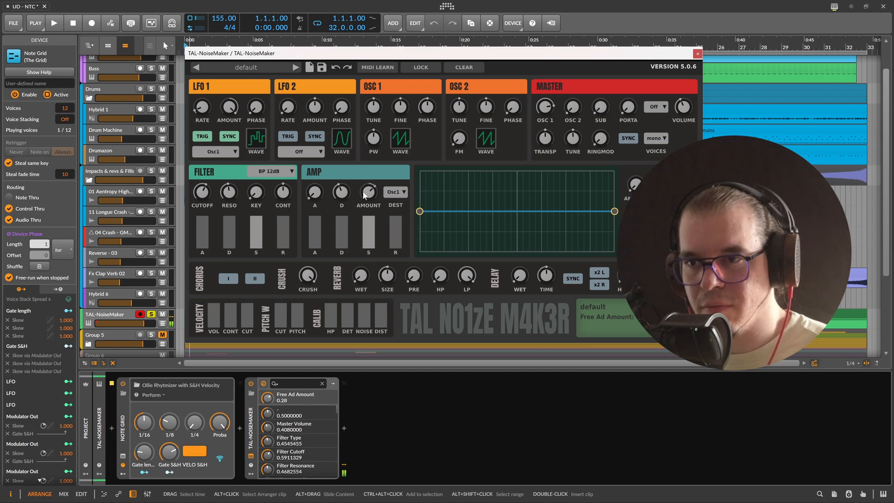
{"action": "left_click_drag", "start_coordinate": [196, 198], "coordinate": [212, 217]}
{"action": "left_click_drag", "start_coordinate": [371, 198], "coordinate": [377, 186]}
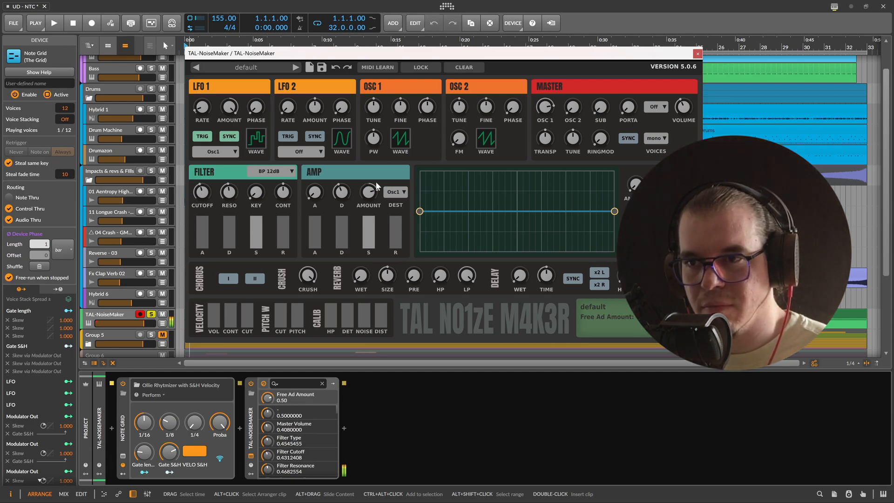
{"action": "left_click", "coordinate": [196, 196]}
{"action": "left_click_drag", "start_coordinate": [228, 167], "coordinate": [205, 214]}
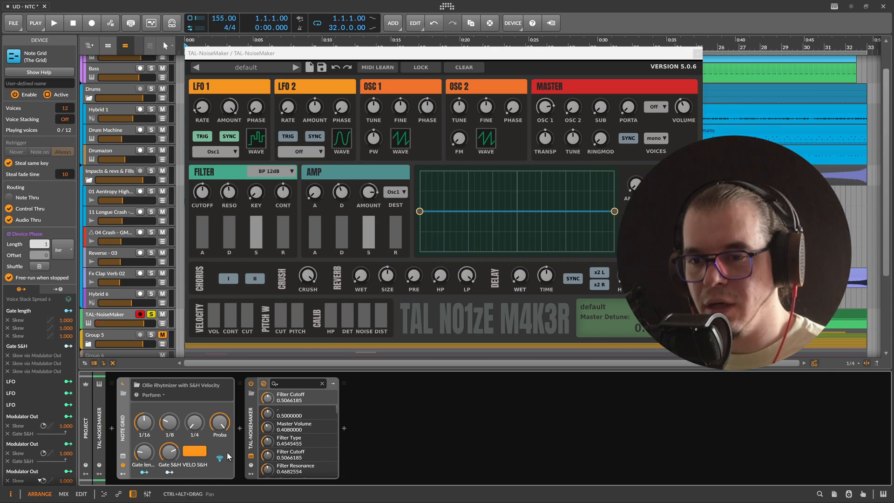
Add a Random modulator to the TAL-NoiseMaker device with a Quarter note timebase and its trigger set to Sync.
{"action": "left_click", "coordinate": [251, 474]}
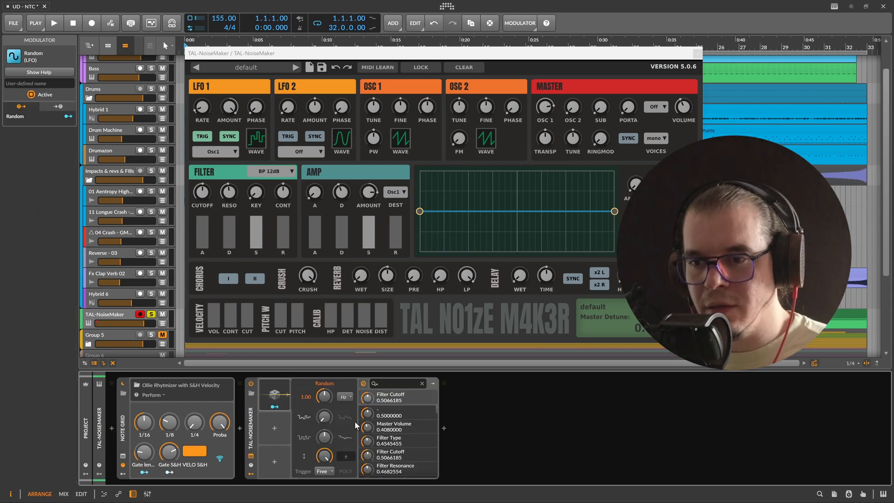
{"action": "left_click", "coordinate": [343, 397]}
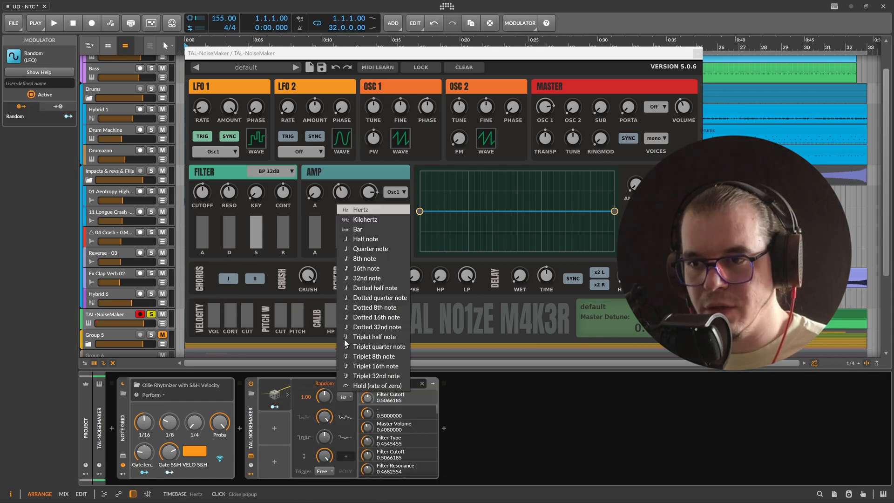
{"action": "left_click", "coordinate": [368, 245]}
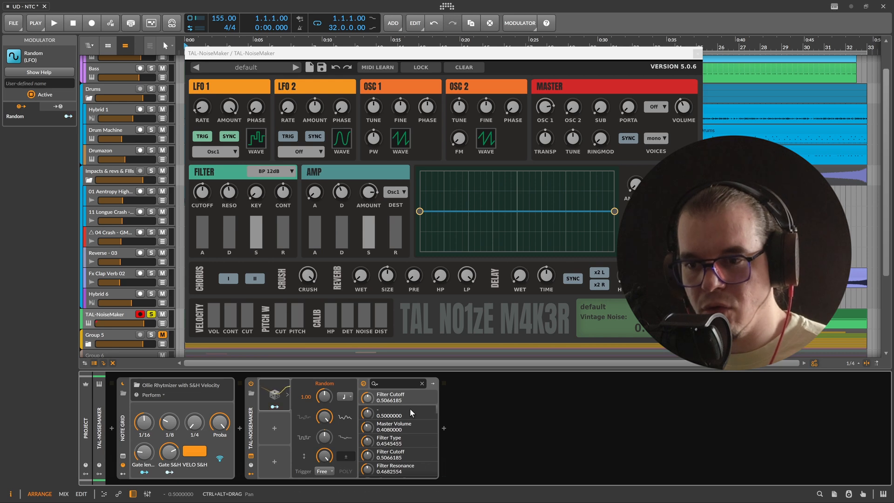
{"action": "left_click", "coordinate": [325, 472]}
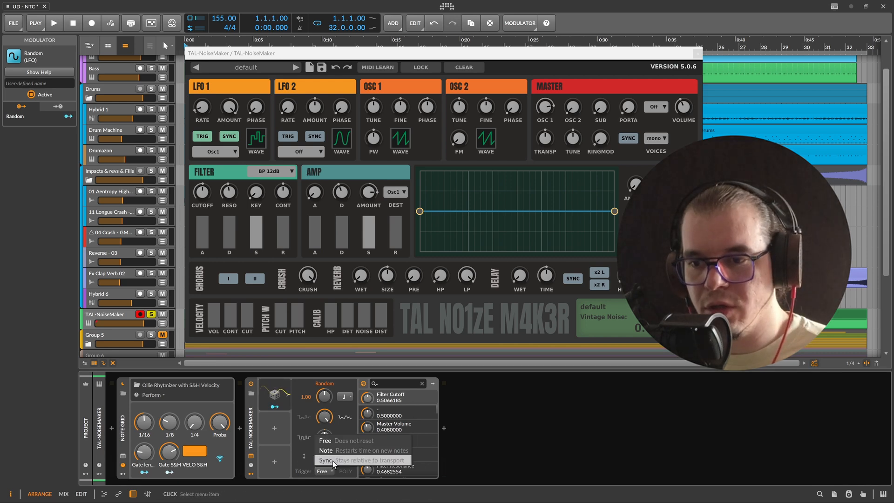
{"action": "left_click", "coordinate": [333, 463]}
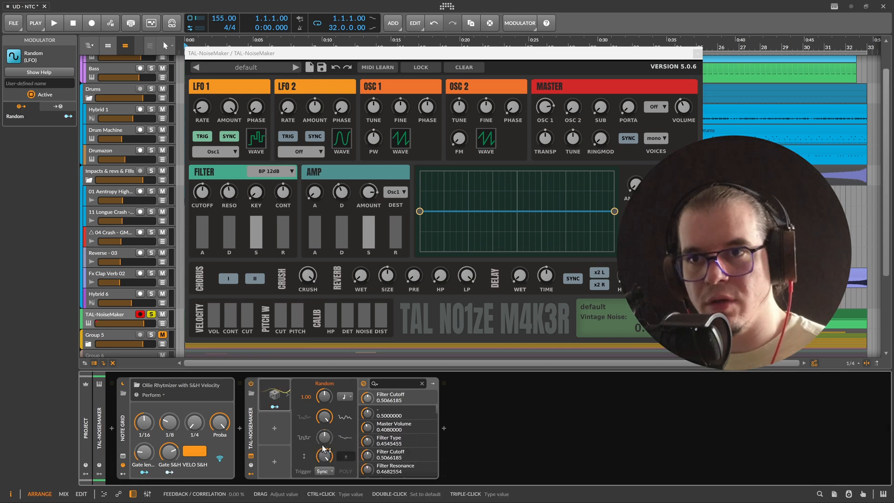
Assign the Random modulator to the AD envelope amount at full depth and adjust the filter cutoff to about 0.65.
{"action": "left_click_drag", "start_coordinate": [369, 192], "coordinate": [332, 274]}
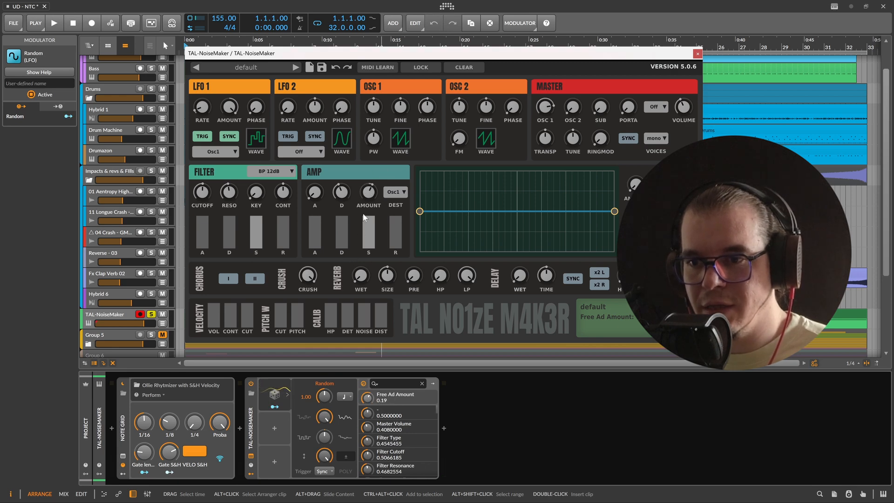
{"action": "left_click", "coordinate": [275, 406]}
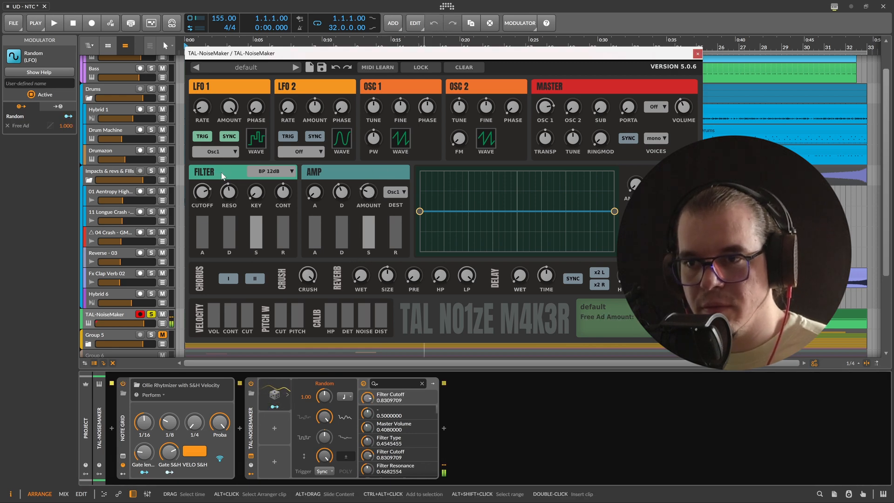
{"action": "left_click_drag", "start_coordinate": [203, 191], "coordinate": [239, 181]}
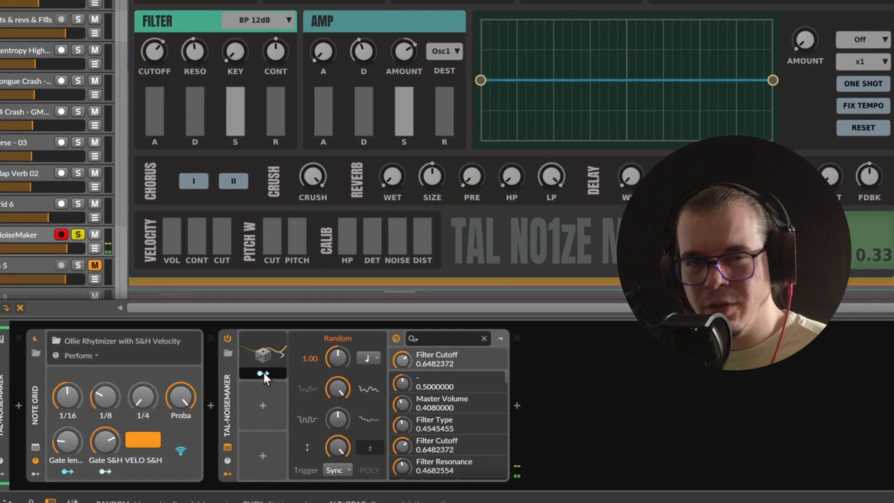
Centre the AD envelope amount at 0.00, reduce its Random modulation depth to about 0.26, and make the modulator bipolar.
{"action": "left_click", "coordinate": [264, 373]}
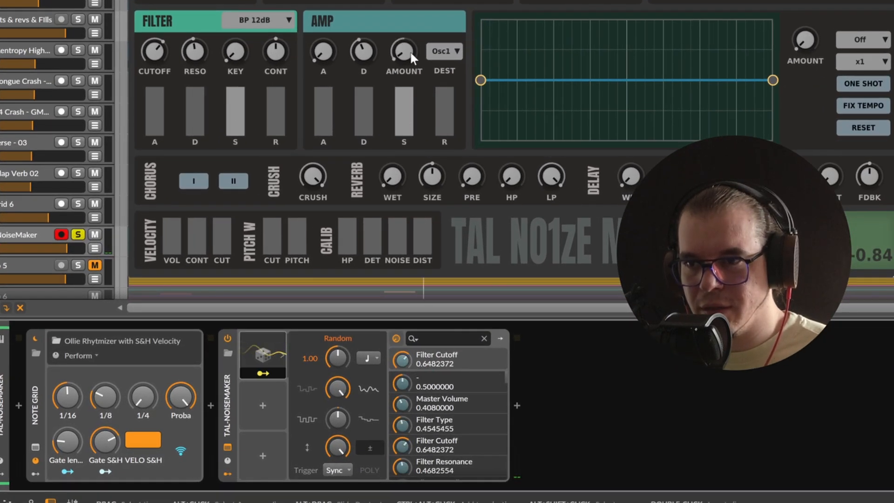
{"action": "left_click_drag", "start_coordinate": [411, 54], "coordinate": [411, 9]}
{"action": "left_click", "coordinate": [268, 373]}
{"action": "mouse_move", "coordinate": [403, 362]}
{"action": "left_mouse_down"}
{"action": "mouse_move", "coordinate": [403, 316]}
{"action": "mouse_move", "coordinate": [400, 374]}
{"action": "mouse_move", "coordinate": [403, 352]}
{"action": "left_mouse_up"}
{"action": "left_click", "coordinate": [265, 372]}
{"action": "left_click", "coordinate": [370, 448]}
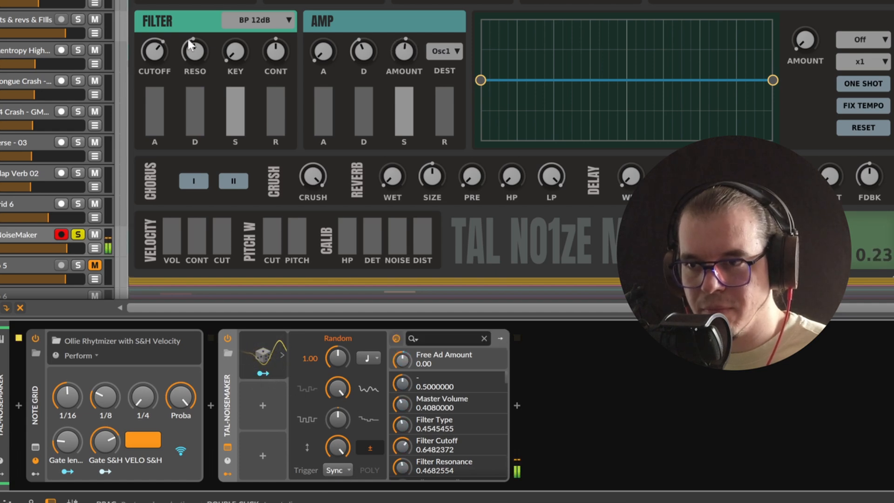
Lower the filter cutoff to about 0.52 and raise the distortion calibration to about 0.63.
{"action": "left_click_drag", "start_coordinate": [164, 55], "coordinate": [164, 74]}
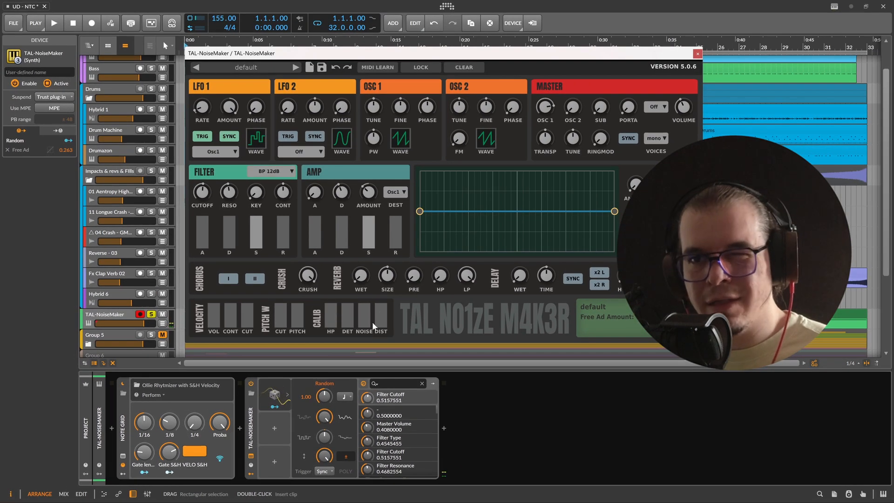
{"action": "left_click_drag", "start_coordinate": [424, 244], "coordinate": [426, 229]}
{"action": "left_click_drag", "start_coordinate": [384, 309], "coordinate": [384, 311]}
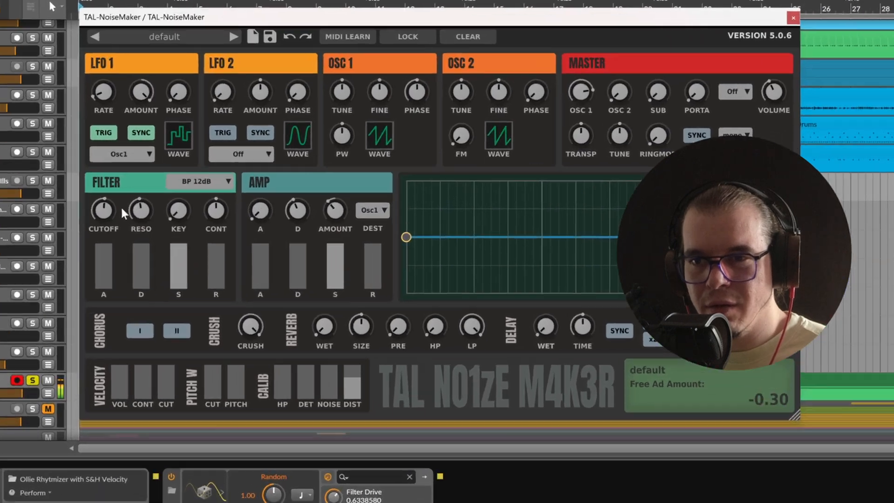
Sweep the filter cutoff up and down and shorten the amp release slightly, leaving the cutoff at about 0.60.
{"action": "left_click_drag", "start_coordinate": [205, 192], "coordinate": [207, 175]}
{"action": "mouse_move", "coordinate": [76, 214]}
{"action": "left_mouse_down"}
{"action": "mouse_move", "coordinate": [60, 263]}
{"action": "mouse_move", "coordinate": [88, 197]}
{"action": "mouse_move", "coordinate": [85, 229]}
{"action": "mouse_move", "coordinate": [96, 207]}
{"action": "mouse_move", "coordinate": [89, 219]}
{"action": "left_mouse_up"}
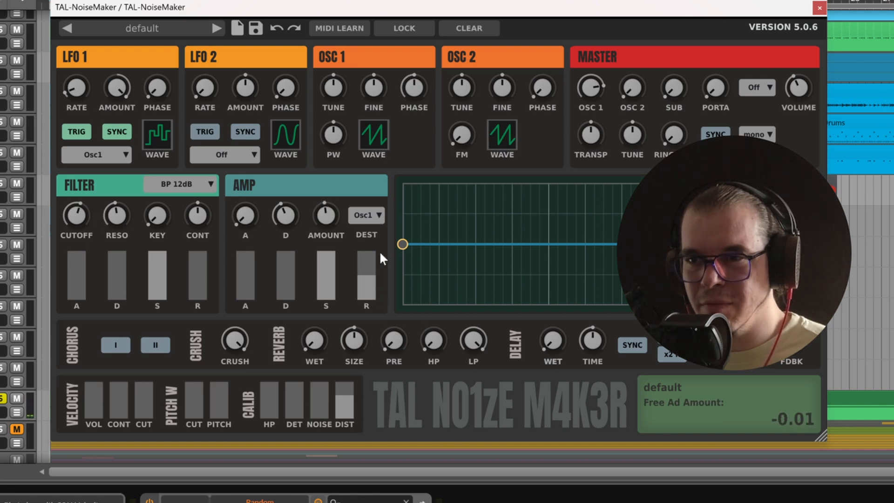
{"action": "left_click_drag", "start_coordinate": [379, 254], "coordinate": [378, 259]}
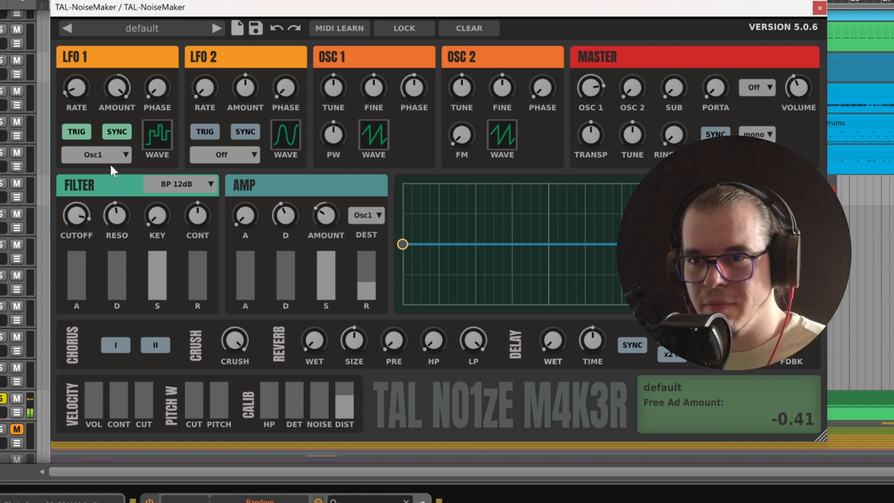
{"action": "left_click_drag", "start_coordinate": [94, 210], "coordinate": [88, 243]}
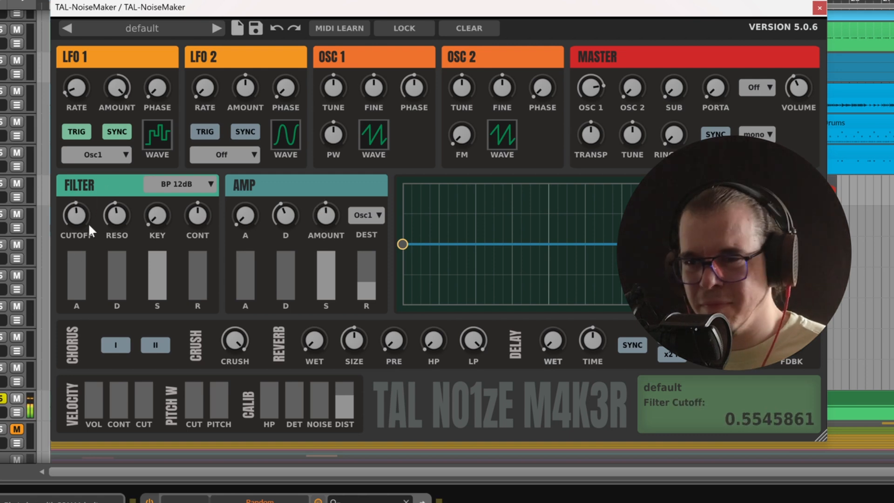
{"action": "mouse_move", "coordinate": [96, 204]}
{"action": "left_mouse_down"}
{"action": "mouse_move", "coordinate": [85, 239]}
{"action": "mouse_move", "coordinate": [106, 193]}
{"action": "mouse_move", "coordinate": [97, 227]}
{"action": "mouse_move", "coordinate": [107, 212]}
{"action": "left_mouse_up"}
Drop the amp release to zero, add a second Random modulator, and map it to the release at a depth of about 0.318.
{"action": "left_click_drag", "start_coordinate": [367, 285], "coordinate": [356, 358]}
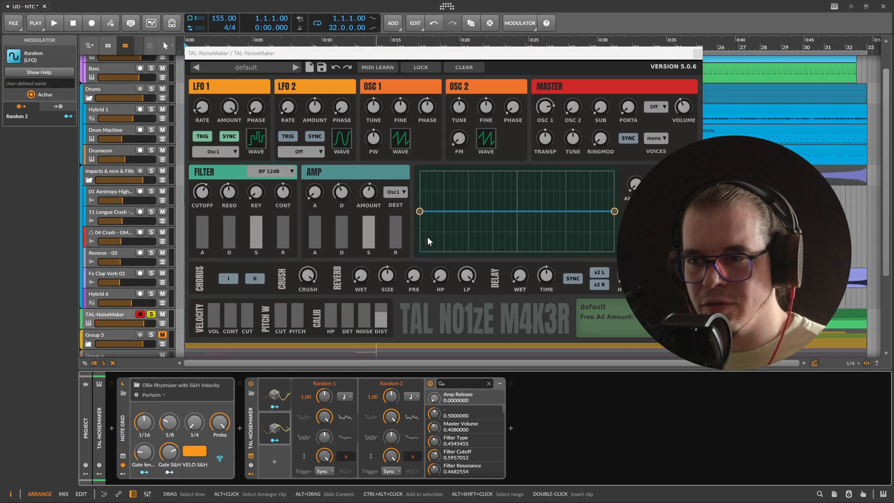
{"action": "mouse_move", "coordinate": [399, 237]}
{"action": "left_mouse_down"}
{"action": "mouse_move", "coordinate": [396, 228]}
{"action": "mouse_move", "coordinate": [393, 250]}
{"action": "left_mouse_up"}
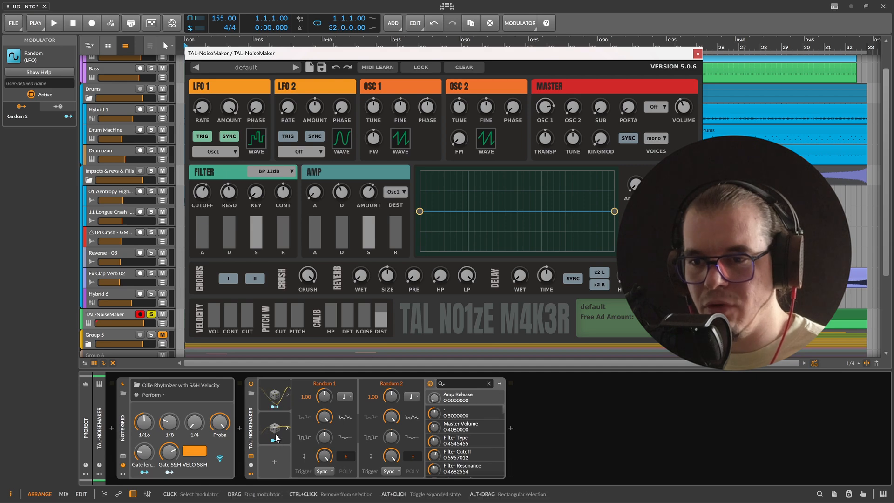
{"action": "left_click", "coordinate": [275, 439]}
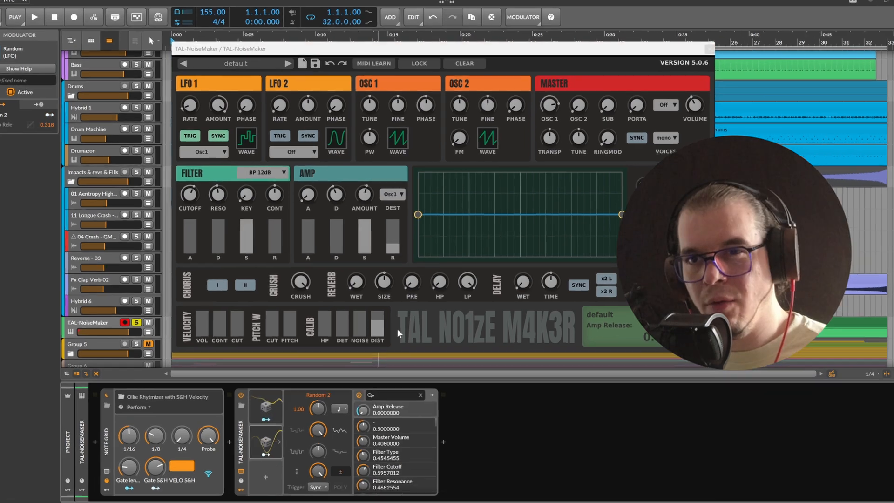
Unsolo the TAL-NoiseMaker track and sweep the filter cutoff against the full mix, ending at about 0.45.
{"action": "left_click_drag", "start_coordinate": [190, 194], "coordinate": [185, 226]}
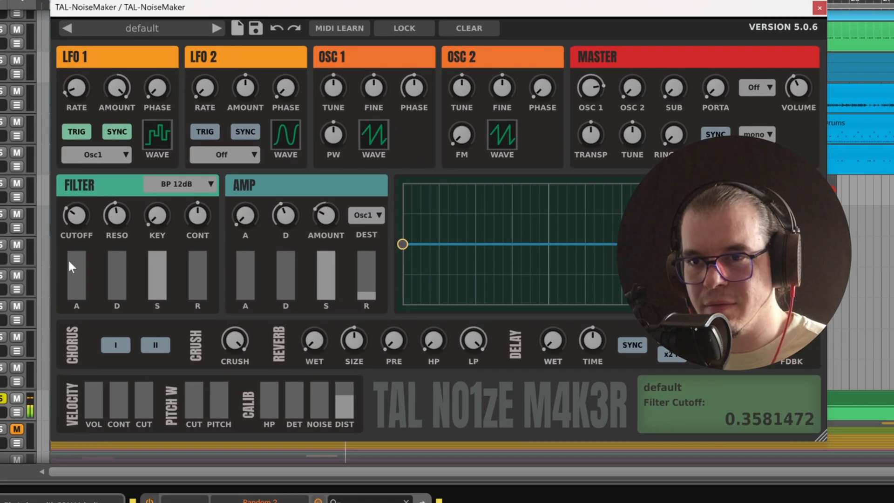
{"action": "mouse_move", "coordinate": [97, 209]}
{"action": "left_mouse_down"}
{"action": "mouse_move", "coordinate": [93, 219]}
{"action": "mouse_move", "coordinate": [102, 204]}
{"action": "mouse_move", "coordinate": [110, 207]}
{"action": "mouse_move", "coordinate": [102, 191]}
{"action": "left_mouse_up"}
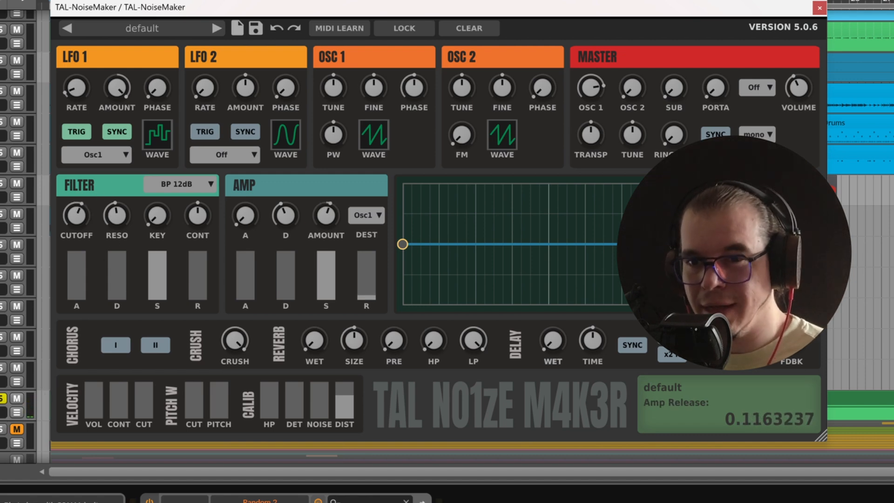
{"action": "left_click", "coordinate": [2, 399]}
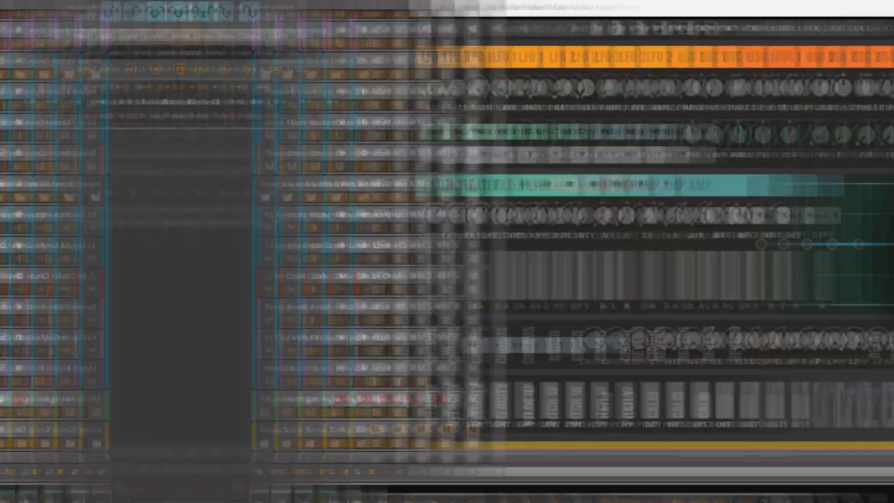
{"action": "left_click_drag", "start_coordinate": [76, 216], "coordinate": [77, 268]}
{"action": "left_click_drag", "start_coordinate": [99, 194], "coordinate": [100, 228]}
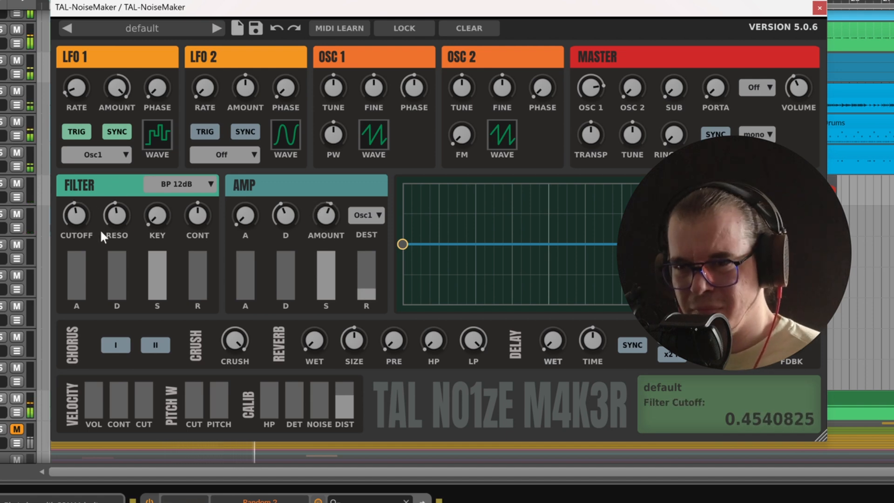
{"action": "left_click_drag", "start_coordinate": [122, 183], "coordinate": [99, 233]}
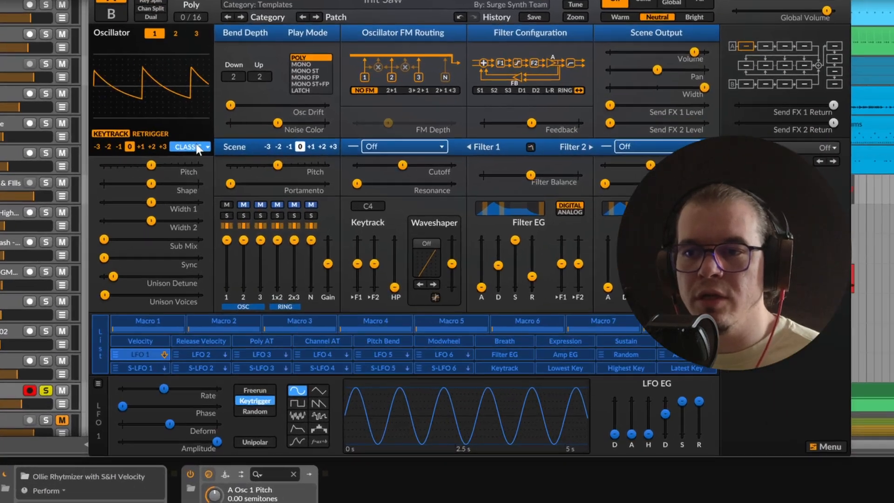
In Surge XT, try the String type for oscillator 1, then change the oscillator to Twist.
{"action": "left_click", "coordinate": [251, 158]}
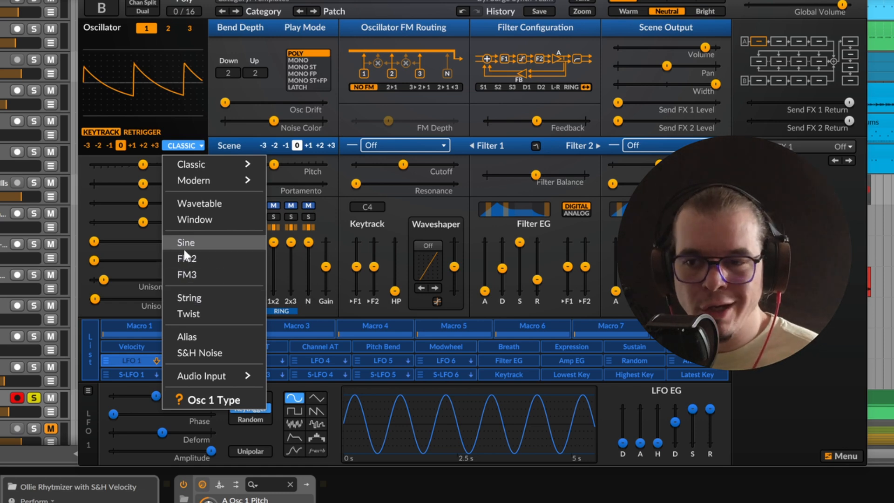
{"action": "left_click", "coordinate": [222, 298]}
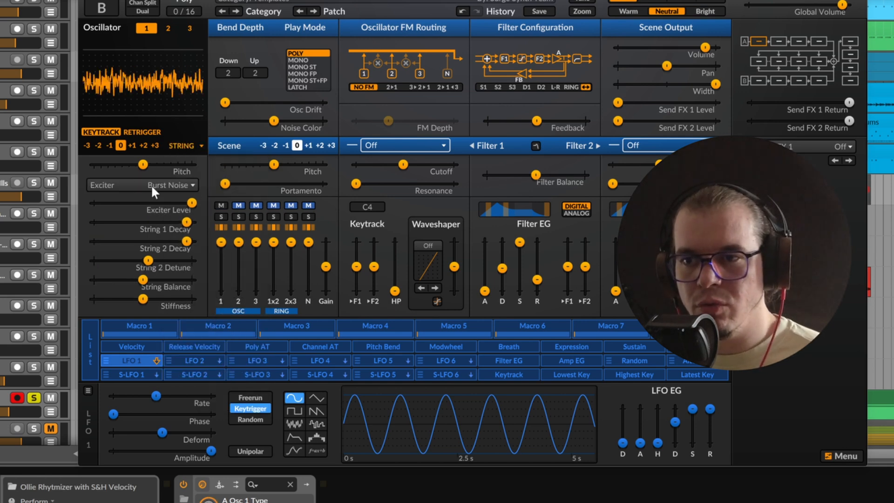
{"action": "left_click", "coordinate": [195, 147]}
{"action": "left_click", "coordinate": [222, 315]}
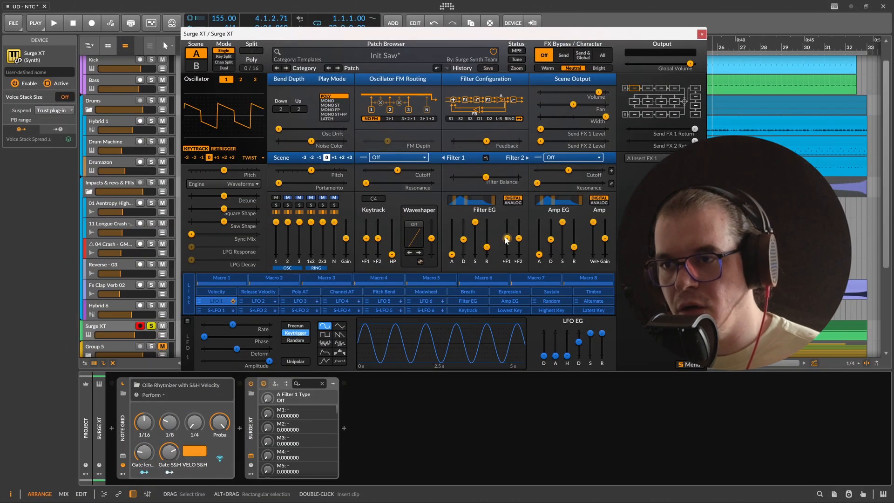
Set filter 1 to the 24 dB bandpass type and check which subtypes it offers.
{"action": "mouse_move", "coordinate": [504, 217]}
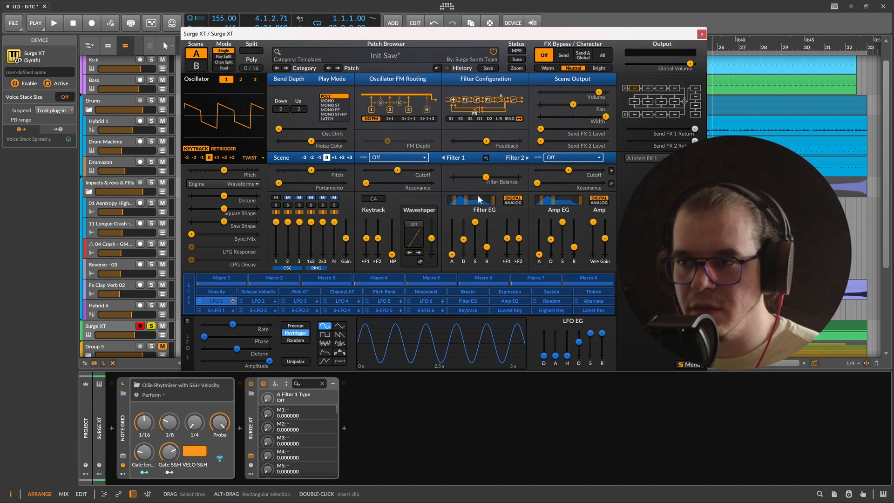
{"action": "right_click", "coordinate": [423, 158]}
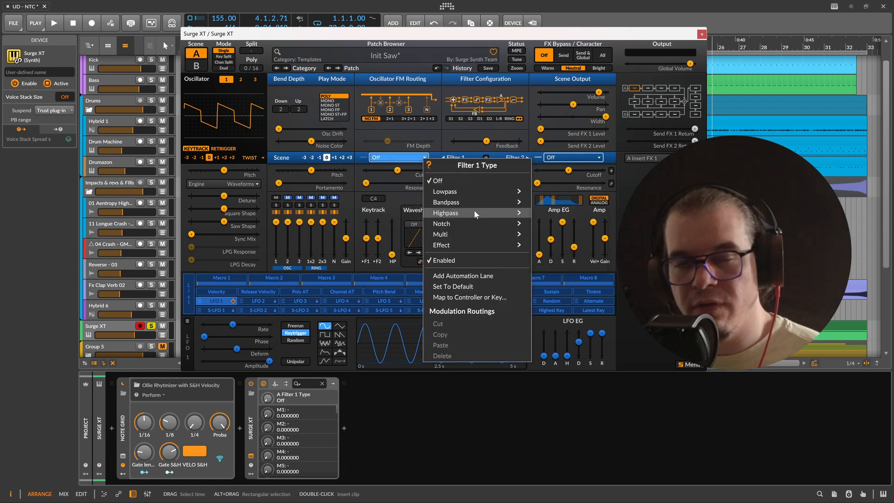
{"action": "mouse_move", "coordinate": [476, 208]}
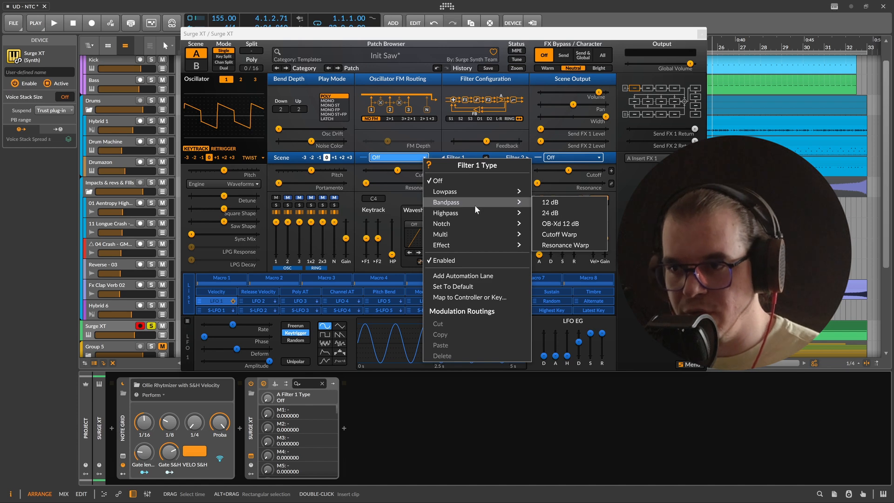
{"action": "left_click", "coordinate": [568, 210]}
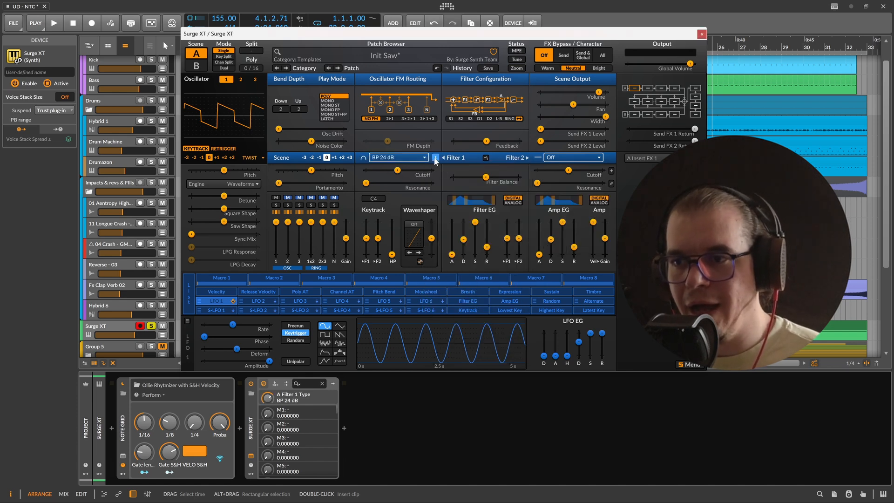
{"action": "right_click", "coordinate": [435, 158]}
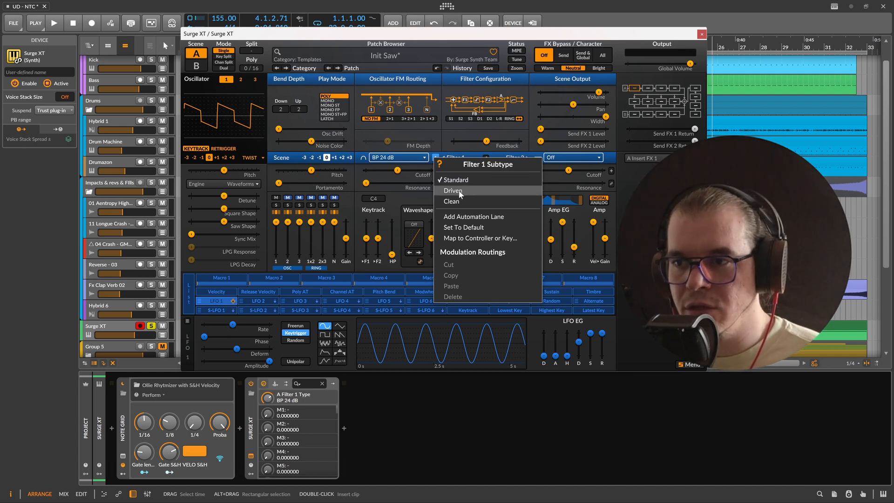
{"action": "left_click", "coordinate": [410, 179]}
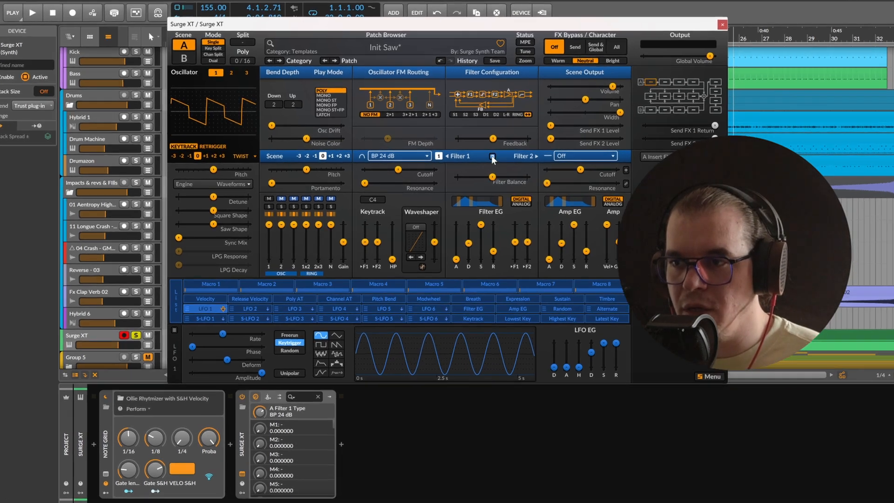
Show the Filter Analysis display and raise filter 1's resonance to about the middle of its range.
{"action": "left_click", "coordinate": [486, 157]}
{"action": "left_click_drag", "start_coordinate": [357, 184], "coordinate": [405, 164]}
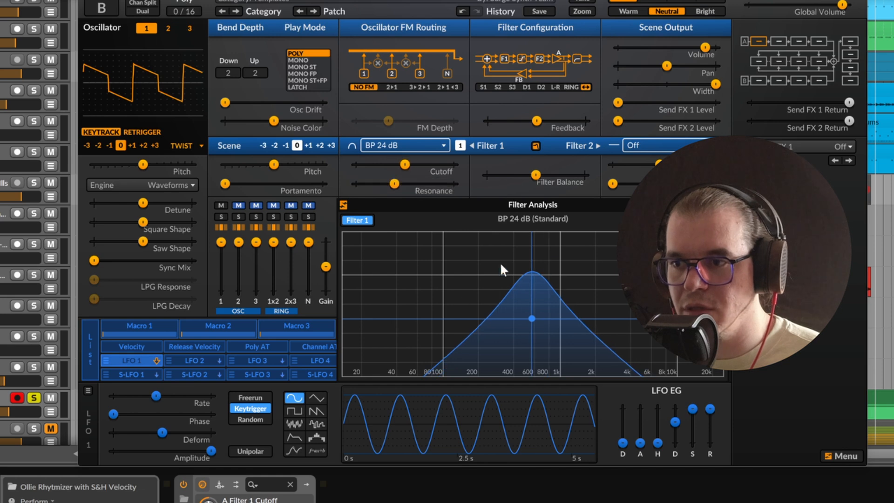
Compare filter 1's Driven and Standard subtypes, switch it to Clean, and try different resonance and cutoff settings.
{"action": "left_click", "coordinate": [460, 146]}
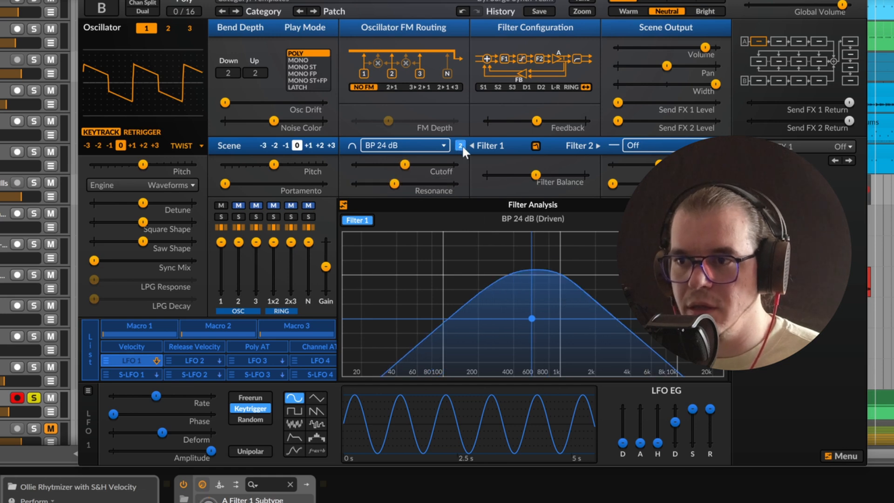
{"action": "right_click", "coordinate": [461, 145]}
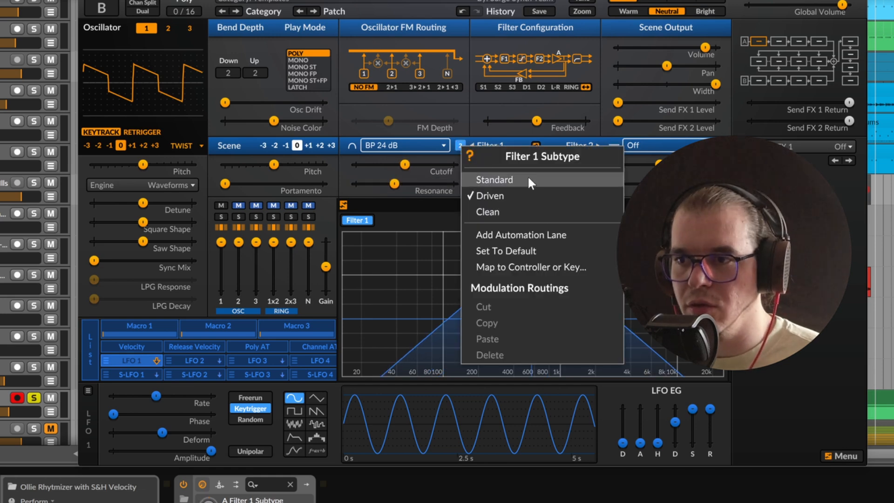
{"action": "left_click", "coordinate": [528, 180]}
{"action": "right_click", "coordinate": [462, 145]}
{"action": "left_click", "coordinate": [506, 194]}
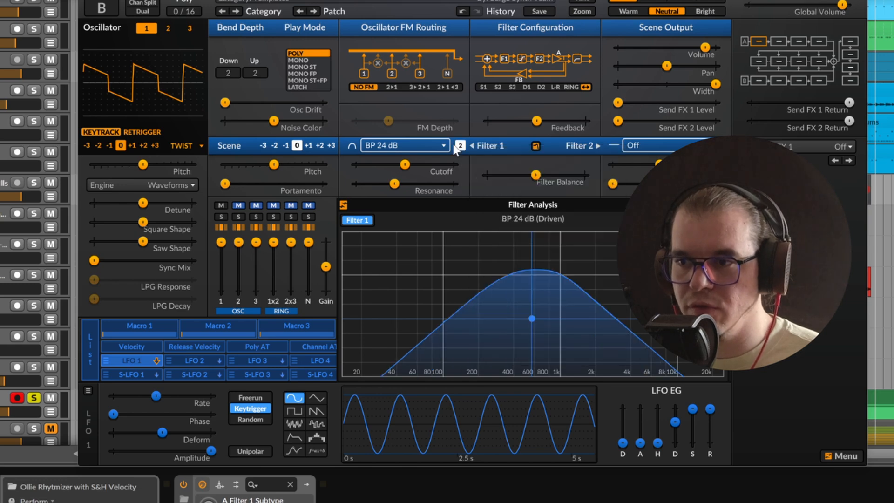
{"action": "left_click", "coordinate": [460, 145]}
{"action": "left_click_drag", "start_coordinate": [394, 184], "coordinate": [405, 183]}
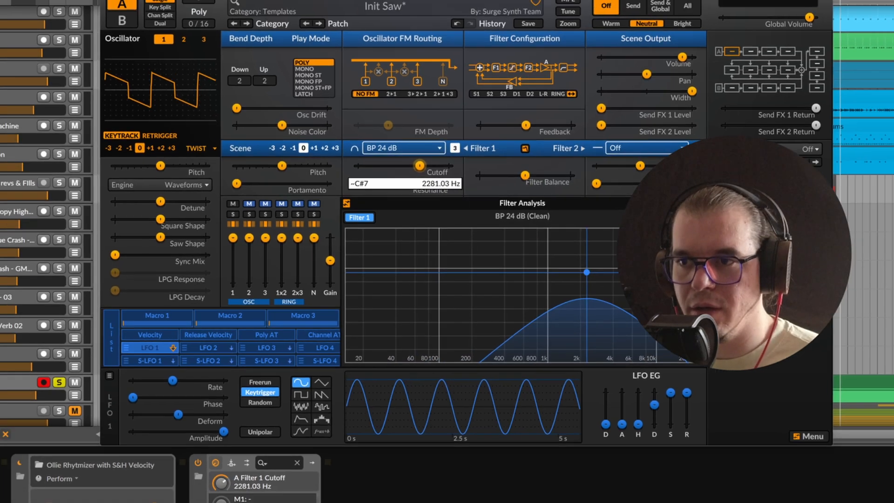
{"action": "right_click", "coordinate": [416, 148]}
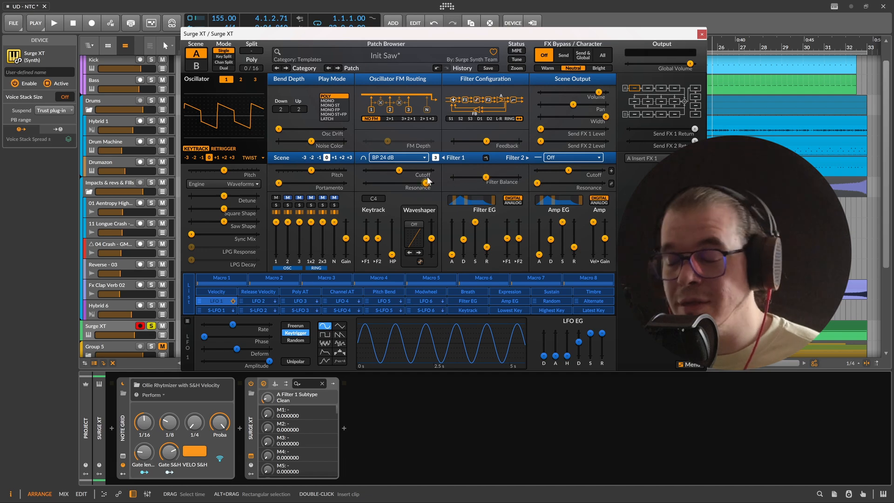
{"action": "mouse_move", "coordinate": [428, 182]}
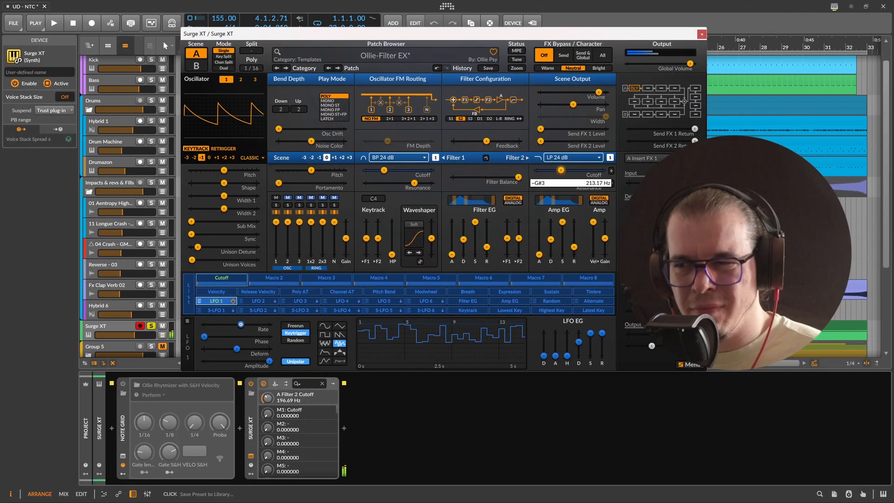
In the Ollie-Filter EX patch, set Filter Balance to -100% and the cutoffs to about 121 Hz for filter 1 and 133 Hz for filter 2.
{"action": "left_click_drag", "start_coordinate": [566, 171], "coordinate": [449, 178]}
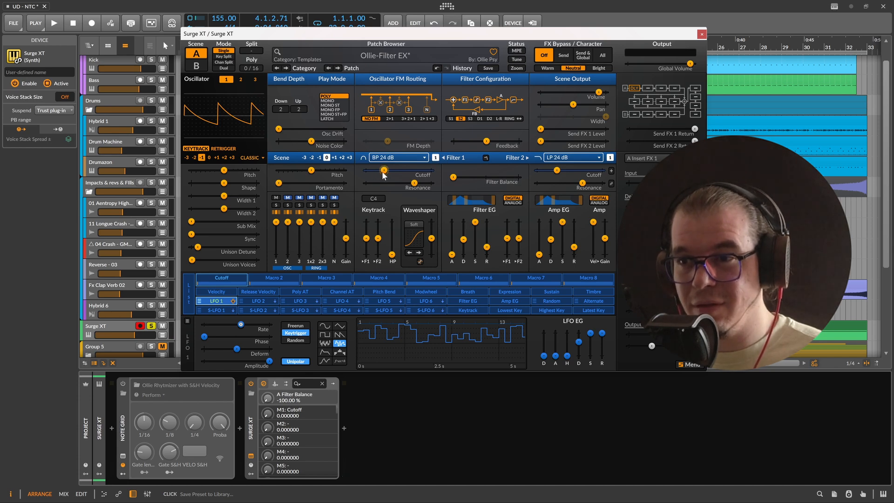
{"action": "mouse_move", "coordinate": [383, 171]}
{"action": "left_mouse_down"}
{"action": "mouse_move", "coordinate": [424, 171]}
{"action": "mouse_move", "coordinate": [384, 170]}
{"action": "left_mouse_up"}
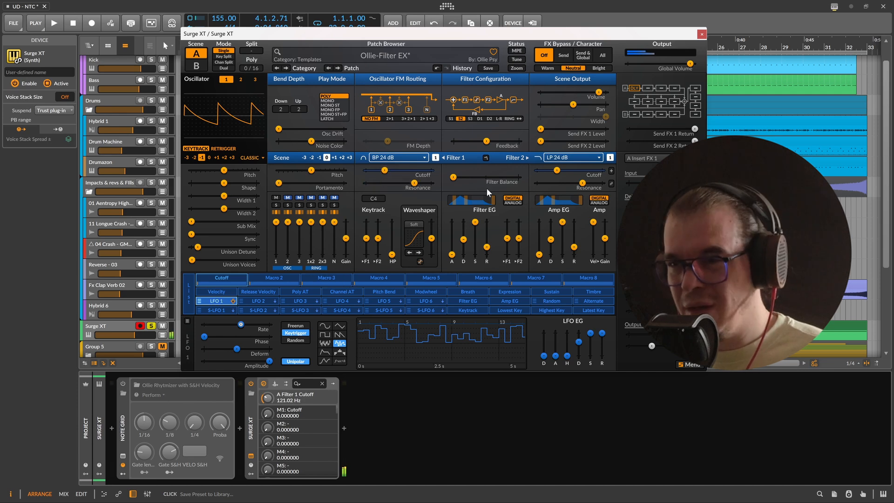
Review the Modulation List for the sources and depths routed to both filter cutoffs, then close it.
{"action": "left_click", "coordinate": [189, 294]}
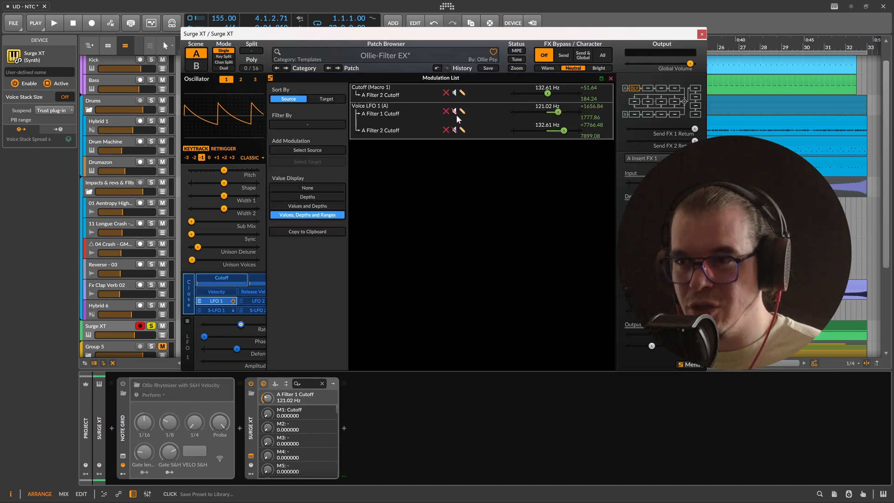
{"action": "left_click", "coordinate": [611, 78]}
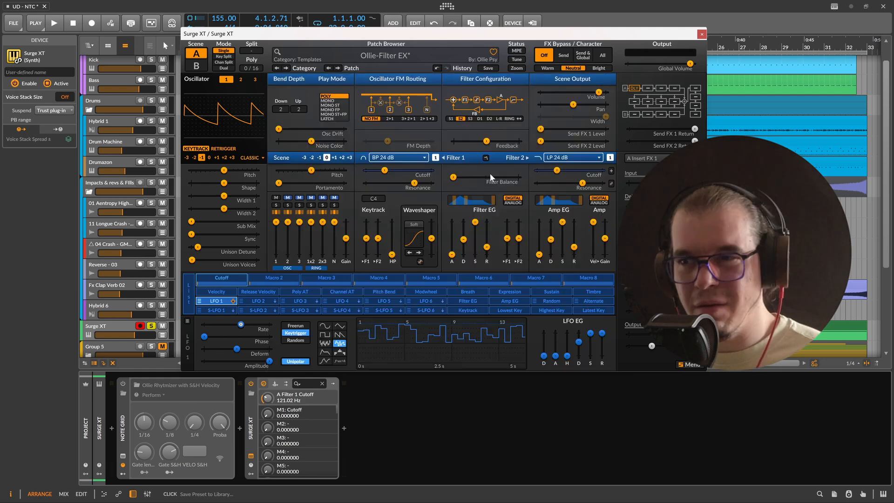
{"action": "left_click", "coordinate": [452, 177]}
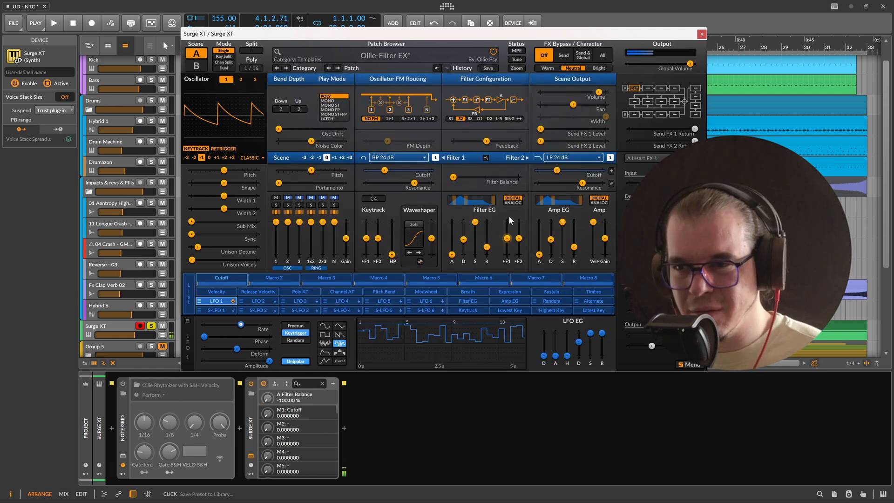
Set the Surge XT track's volume to -3.5 dB and shift Filter Balance fully to filter 2 at 100%.
{"action": "left_click", "coordinate": [141, 333]}
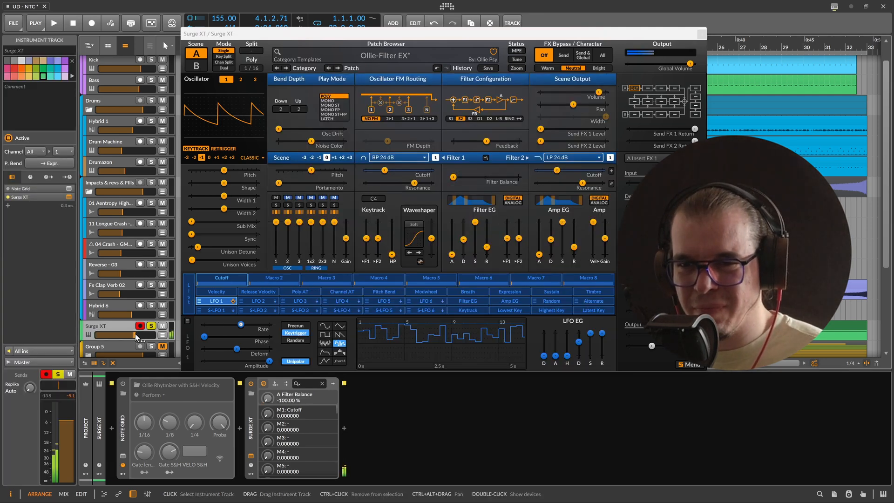
{"action": "left_click", "coordinate": [454, 178]}
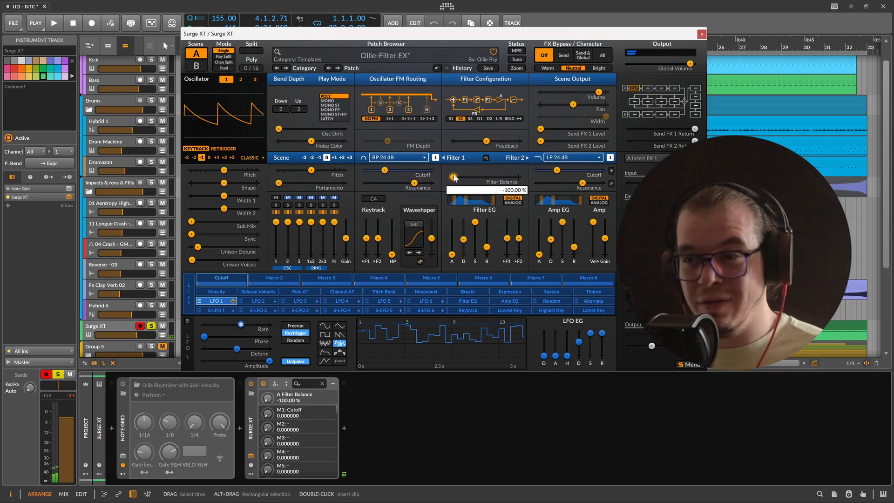
{"action": "left_click_drag", "start_coordinate": [455, 178], "coordinate": [518, 177]}
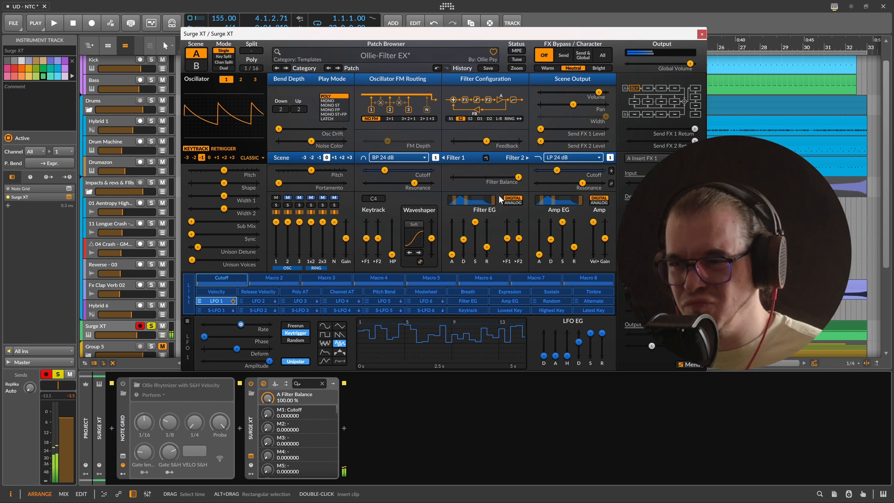
Sweep filter 2's cutoff and set its resonance to about 73%.
{"action": "left_click_drag", "start_coordinate": [557, 171], "coordinate": [585, 183]}
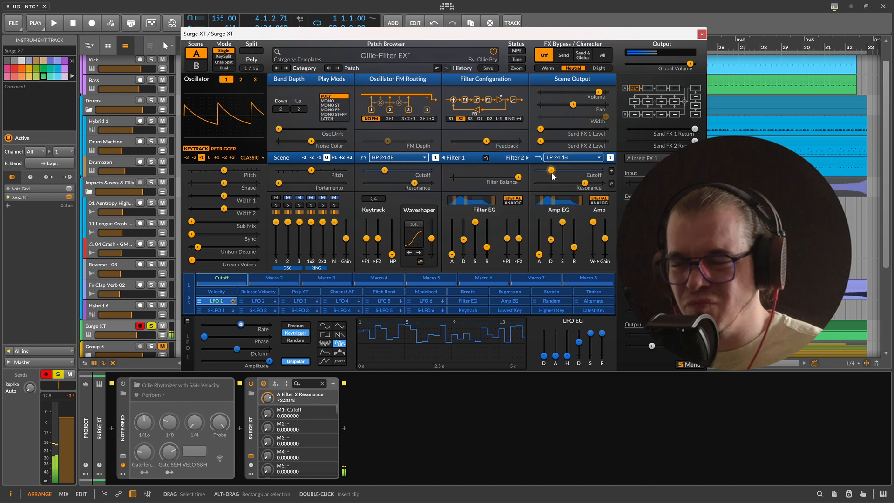
{"action": "mouse_move", "coordinate": [561, 174]}
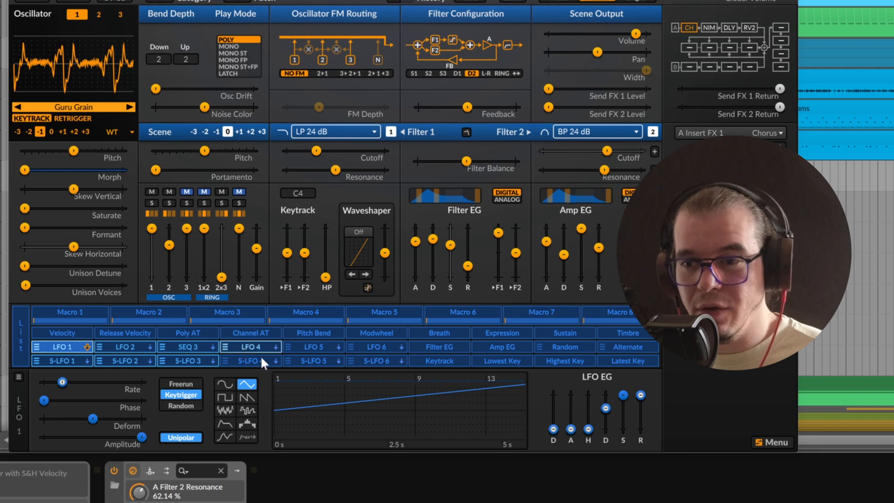
Select LFO 4 and step through its triangle, square, sawtooth, noise and Sample & Hold shapes.
{"action": "left_click", "coordinate": [252, 347]}
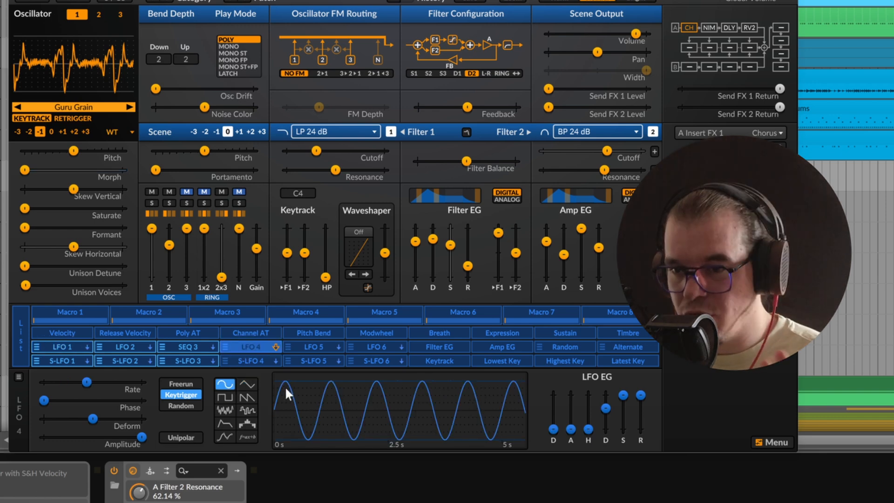
{"action": "left_click", "coordinate": [252, 384]}
{"action": "left_click", "coordinate": [225, 397]}
{"action": "left_click", "coordinate": [246, 397]}
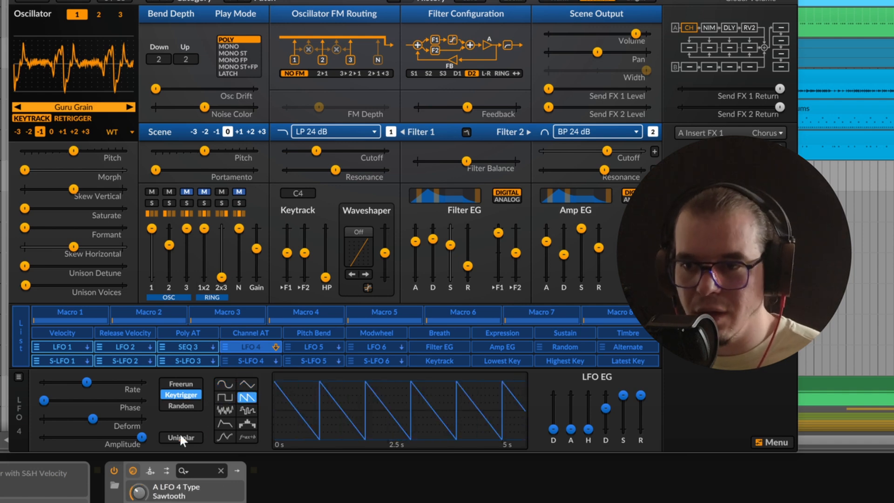
{"action": "left_click", "coordinate": [226, 411]}
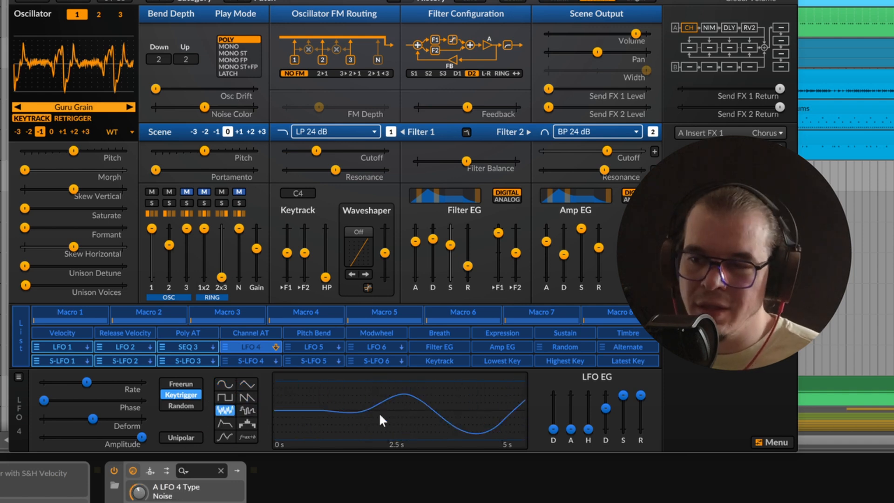
{"action": "left_click", "coordinate": [247, 410]}
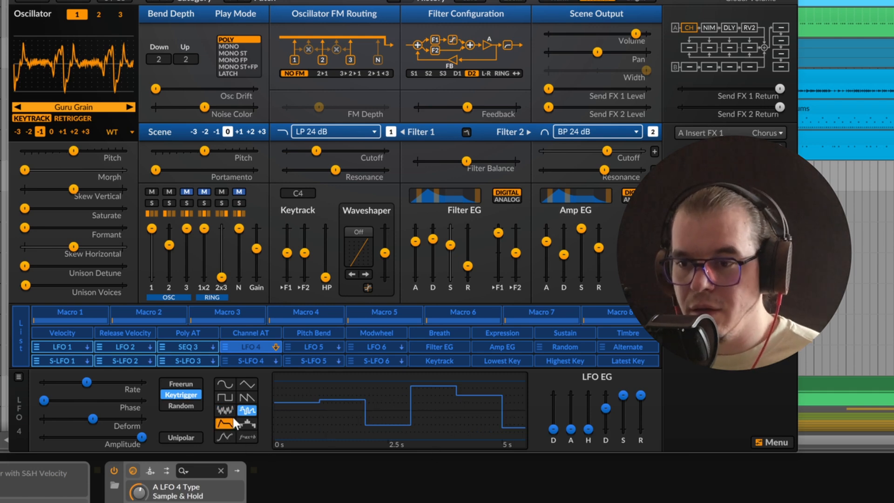
Switch LFO 4 to Envelope, lengthen its attack, set its hold to about 243 ms, and keep the delay at 0 ms.
{"action": "left_click", "coordinate": [217, 424]}
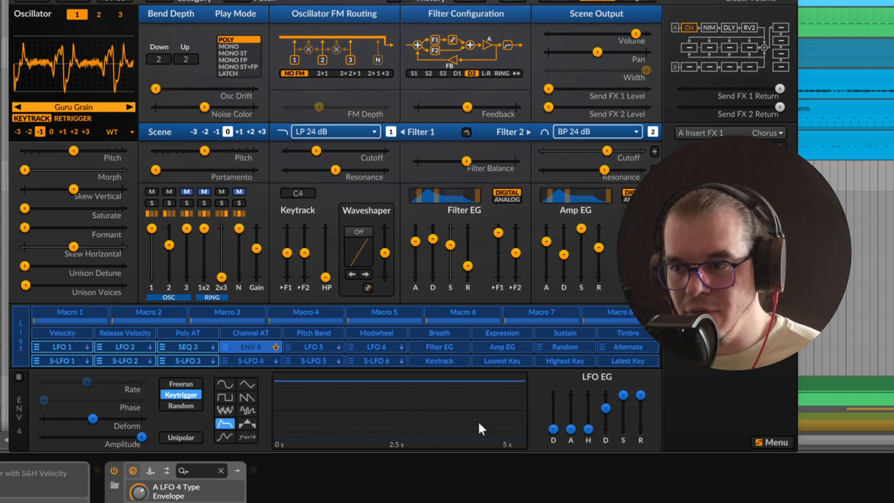
{"action": "left_click_drag", "start_coordinate": [570, 429], "coordinate": [598, 412]}
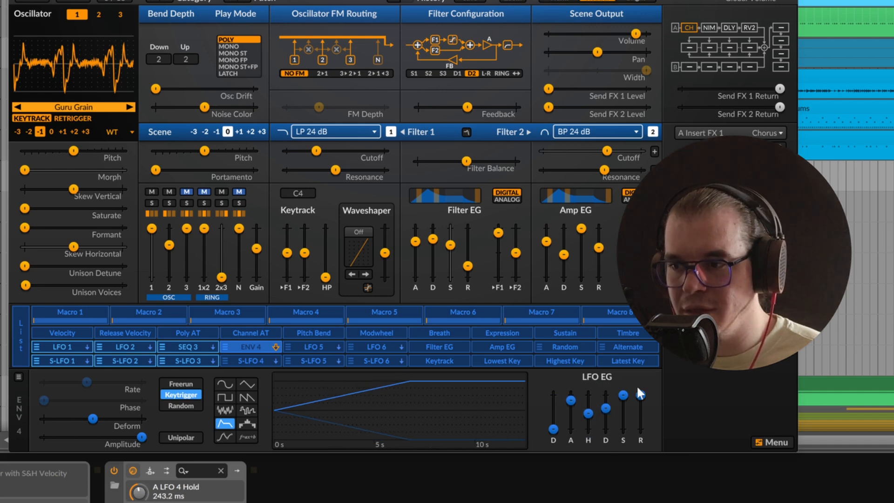
{"action": "mouse_move", "coordinate": [553, 429]}
{"action": "left_mouse_down"}
{"action": "mouse_move", "coordinate": [554, 397]}
{"action": "mouse_move", "coordinate": [553, 431]}
{"action": "left_mouse_up"}
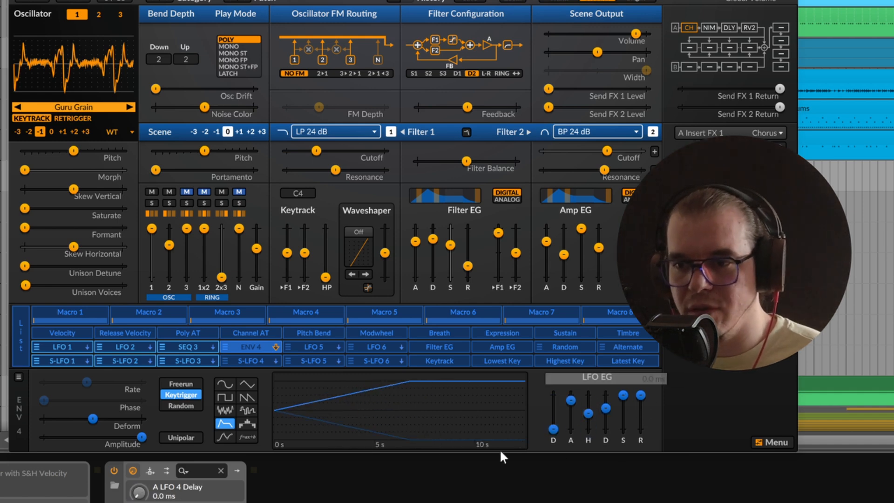
Draw a freehand step pattern in LFO 4's step sequencer, then switch the modulator to MSEG.
{"action": "left_click", "coordinate": [247, 423]}
{"action": "mouse_move", "coordinate": [300, 394]}
{"action": "left_mouse_down"}
{"action": "mouse_move", "coordinate": [378, 431]}
{"action": "mouse_move", "coordinate": [525, 402]}
{"action": "left_mouse_up"}
{"action": "left_click", "coordinate": [226, 436]}
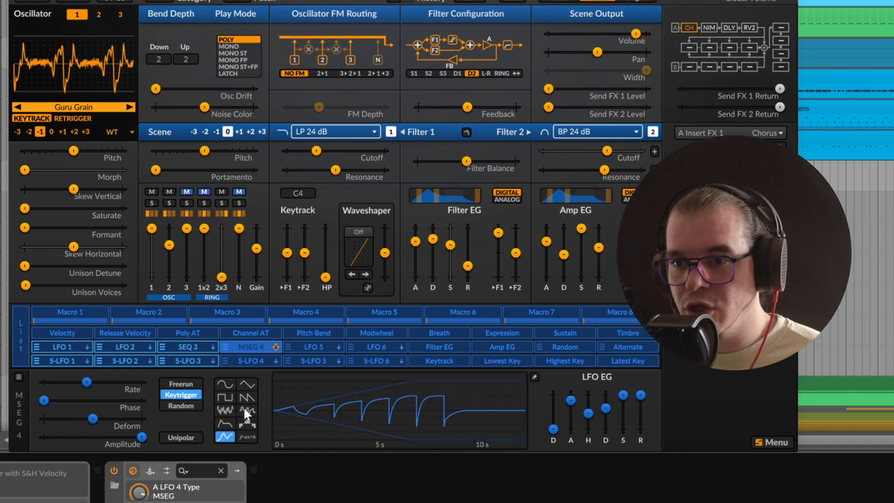
Open LFO 4's MSEG editor and reshape its curve by moving the two peak nodes and bending the second and third segments.
{"action": "left_click", "coordinate": [374, 401]}
{"action": "left_click_drag", "start_coordinate": [286, 221], "coordinate": [374, 276]}
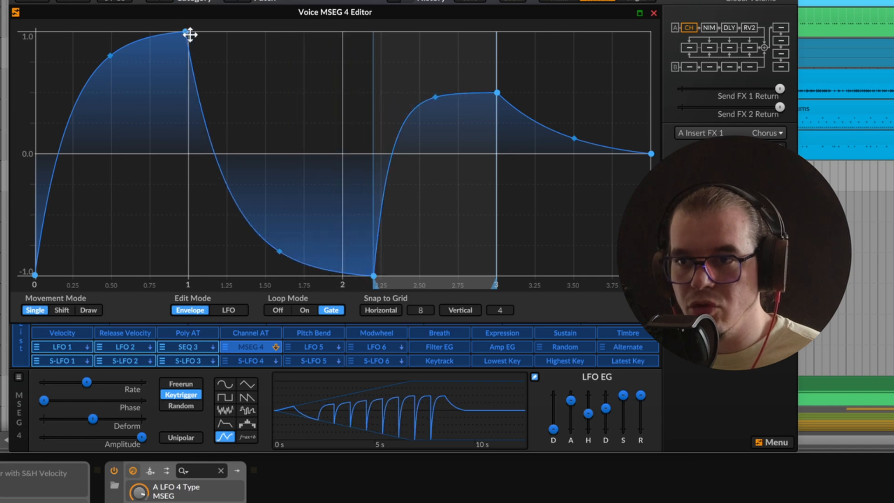
{"action": "left_click_drag", "start_coordinate": [185, 32], "coordinate": [185, 100]}
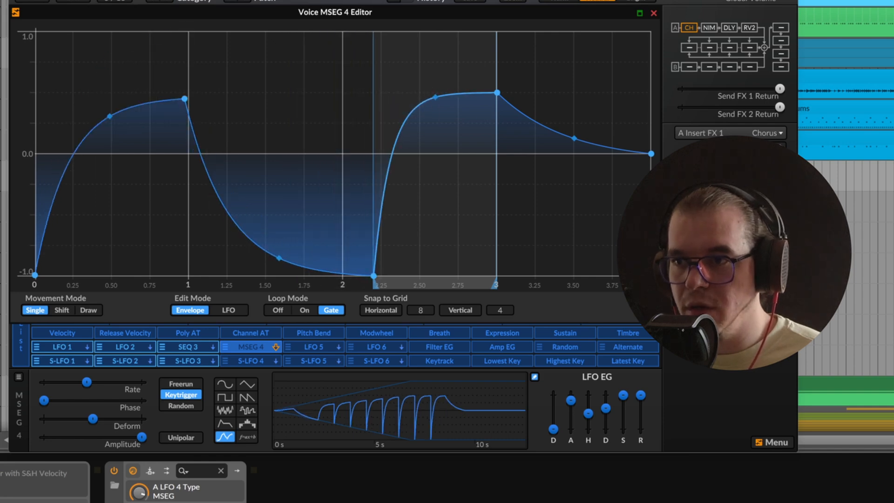
{"action": "left_click_drag", "start_coordinate": [435, 97], "coordinate": [435, 228]}
{"action": "left_click_drag", "start_coordinate": [497, 93], "coordinate": [482, 60]}
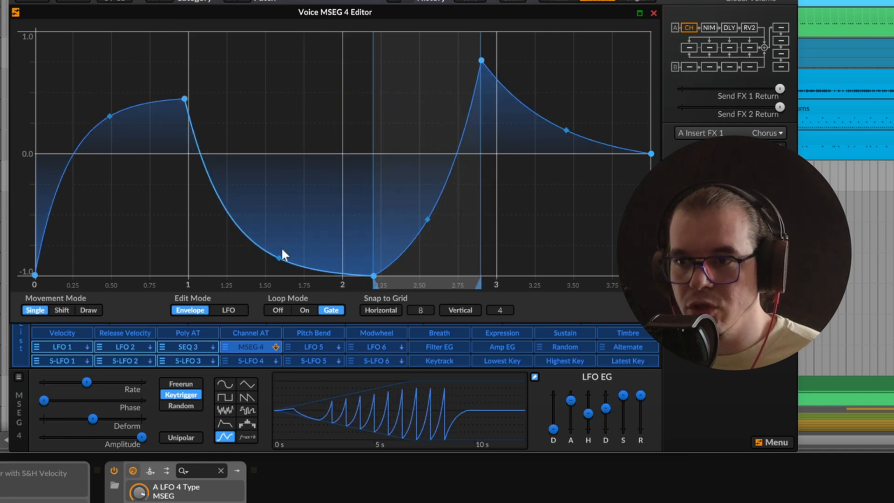
{"action": "left_click_drag", "start_coordinate": [279, 258], "coordinate": [279, 161]}
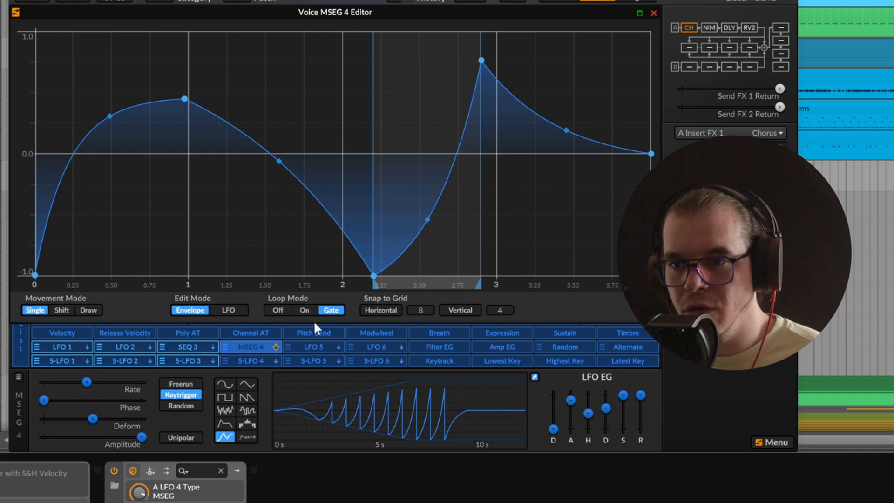
{"action": "left_click", "coordinate": [228, 310]}
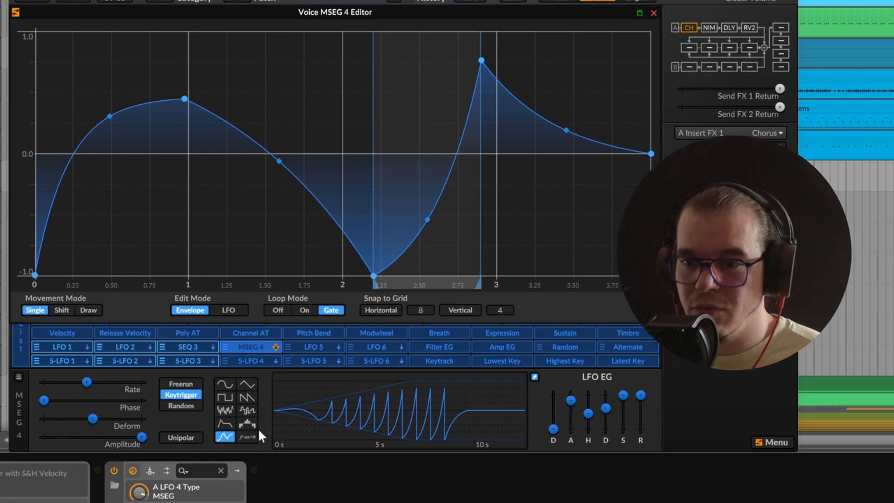
Switch LFO 4 to the Formula type and stop playback.
{"action": "left_click", "coordinate": [247, 436]}
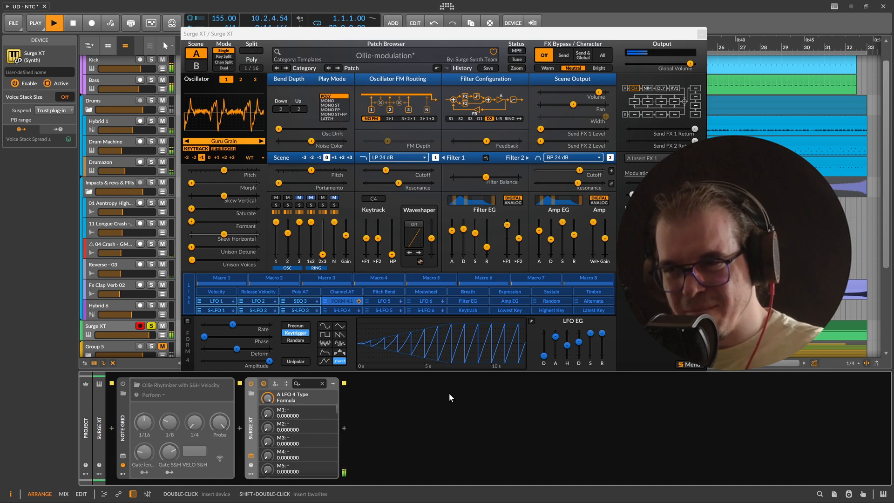
{"action": "key", "text": "space"}
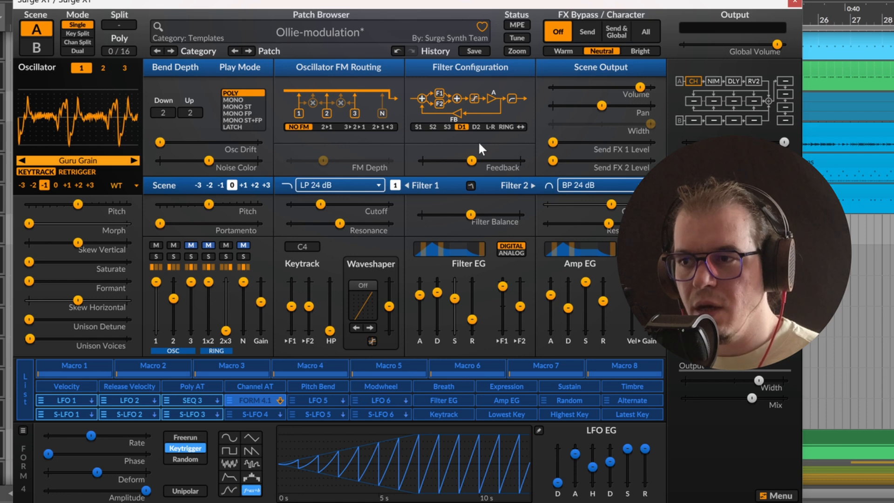
Step through filter configurations D2, S1, S2, S3 and D1, and route oscillator 2 into oscillator 1 for FM.
{"action": "left_click", "coordinate": [475, 128]}
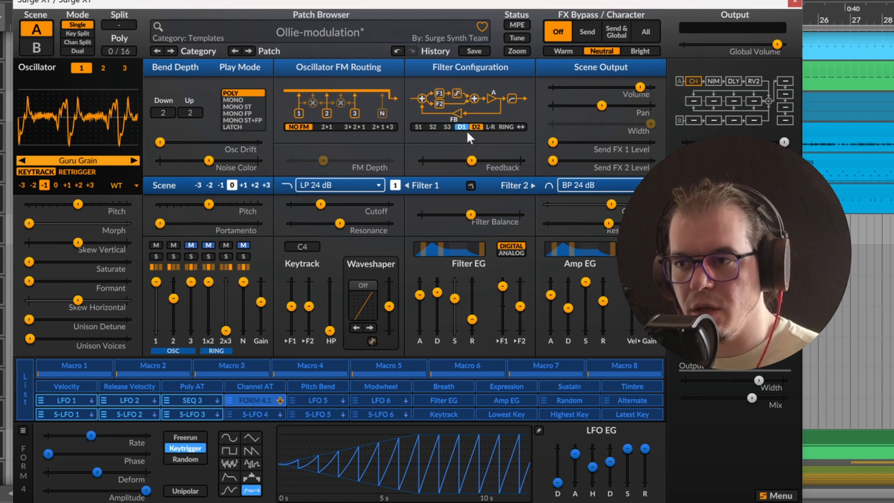
{"action": "left_click", "coordinate": [418, 126]}
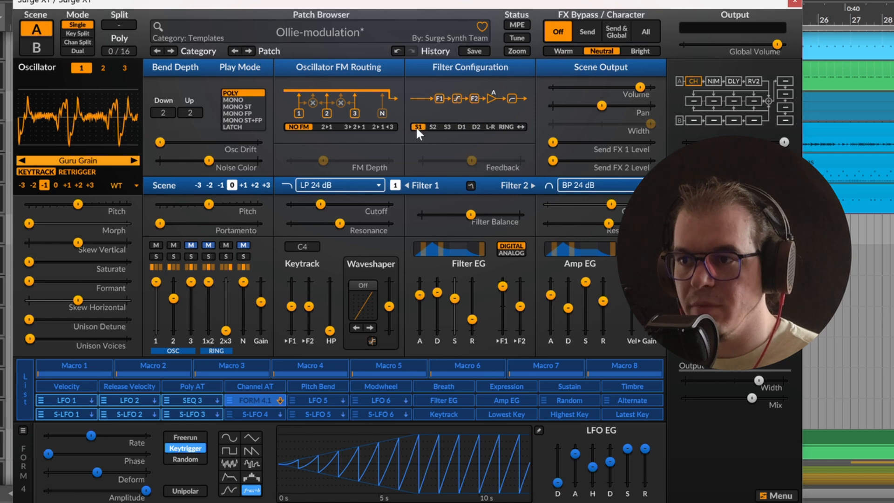
{"action": "left_click", "coordinate": [434, 127]}
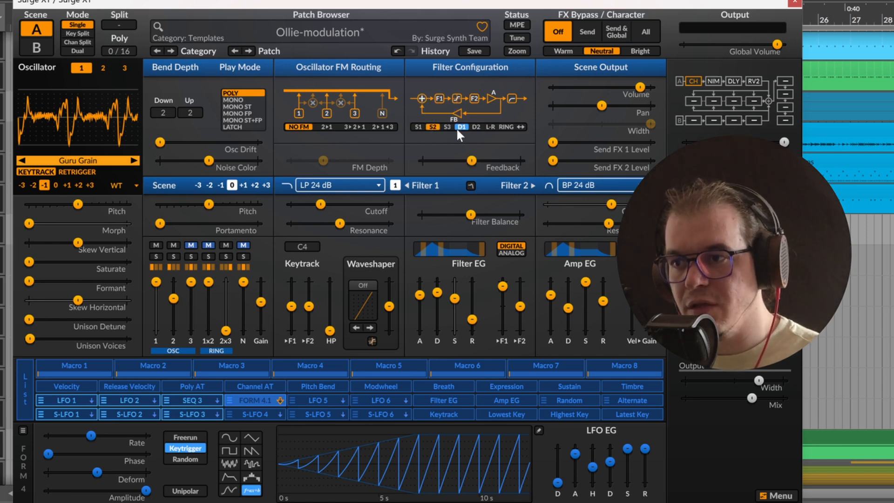
{"action": "left_click", "coordinate": [447, 128]}
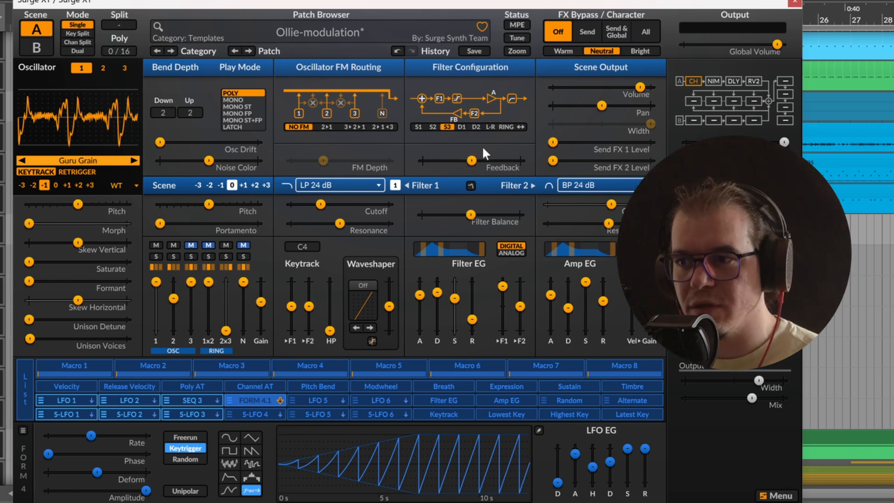
{"action": "left_click", "coordinate": [465, 128]}
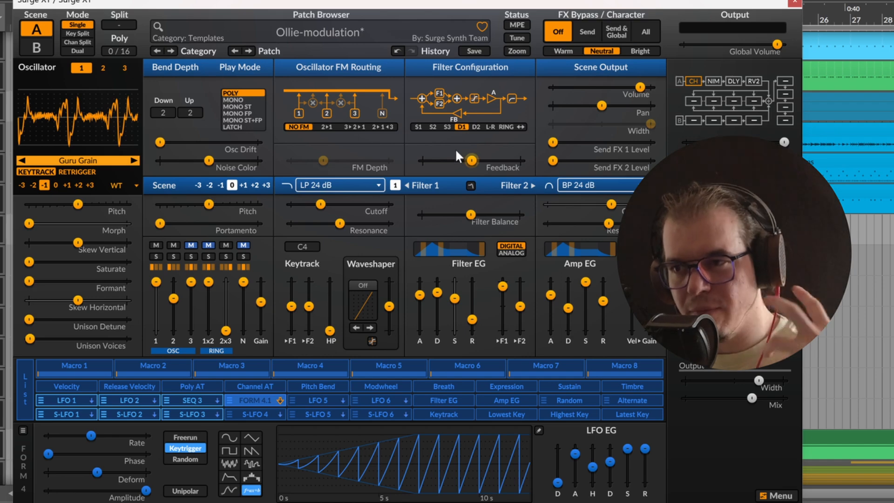
{"action": "mouse_move", "coordinate": [456, 152]}
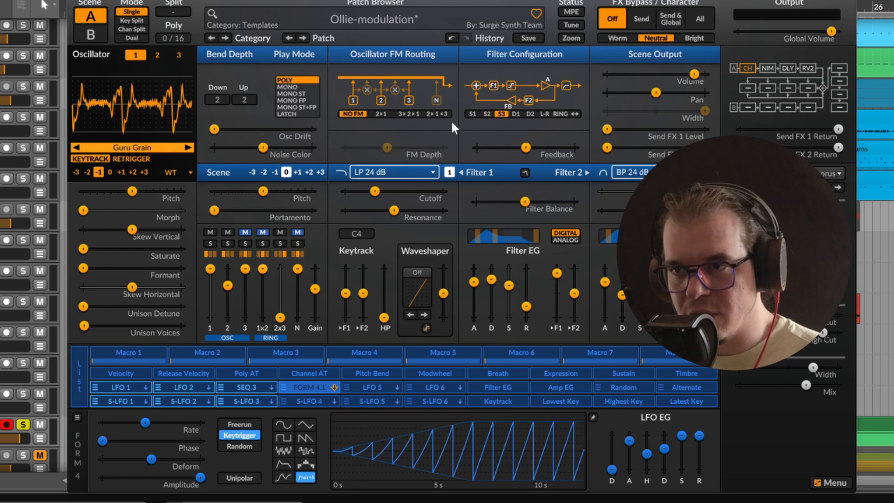
{"action": "left_click", "coordinate": [383, 114]}
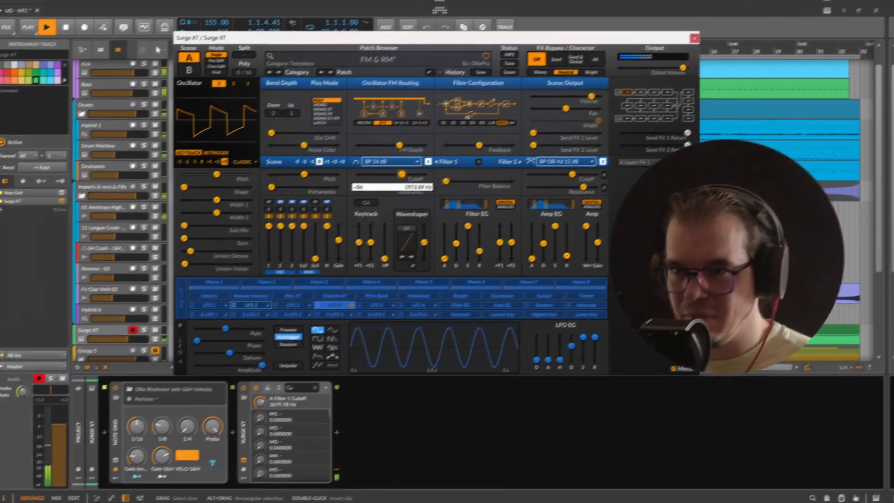
Sweep filter 1's cutoff in the FM & RM patch and filter 2's cutoff in the S&H - Playful sines patch.
{"action": "mouse_move", "coordinate": [397, 170]}
{"action": "left_mouse_down"}
{"action": "mouse_move", "coordinate": [422, 170]}
{"action": "mouse_move", "coordinate": [407, 170]}
{"action": "left_mouse_up"}
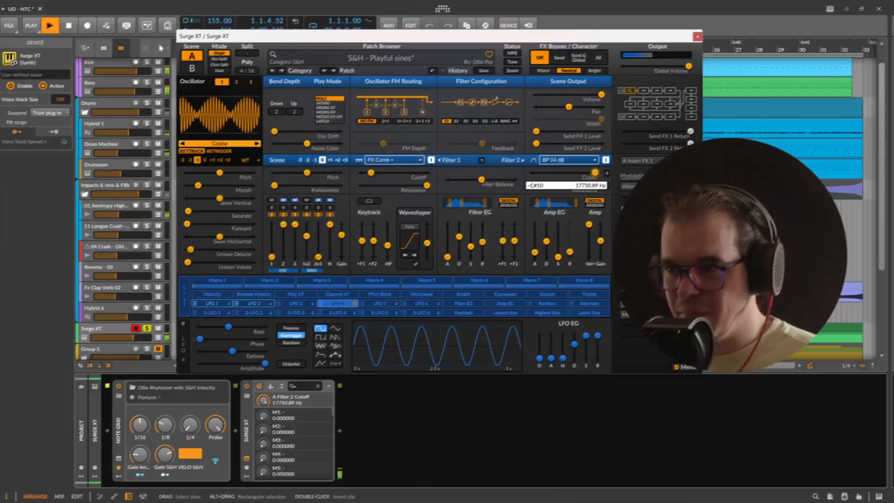
{"action": "mouse_move", "coordinate": [590, 170]}
{"action": "left_mouse_down"}
{"action": "mouse_move", "coordinate": [553, 170]}
{"action": "mouse_move", "coordinate": [599, 170]}
{"action": "mouse_move", "coordinate": [559, 170]}
{"action": "mouse_move", "coordinate": [586, 170]}
{"action": "left_mouse_up"}
{"action": "key", "text": "space"}
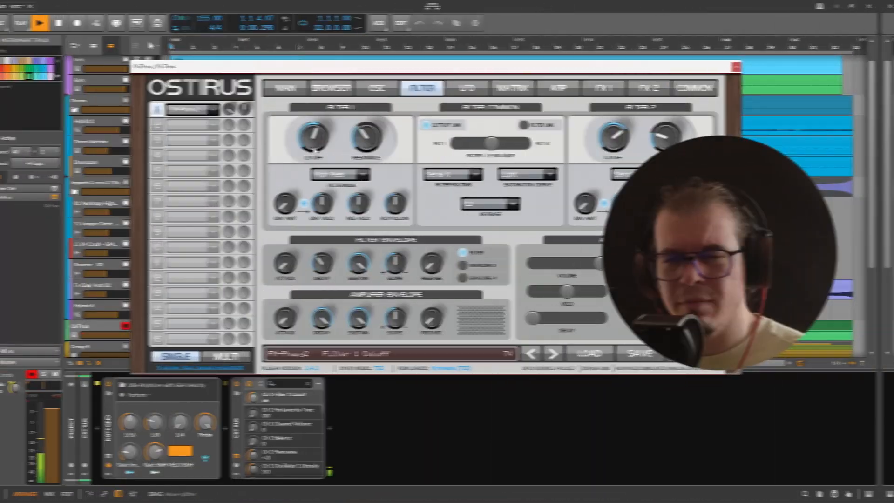
Switch to OsTIrus, sweep filter 1's cutoff to 71, then play the SH-FiboVip patch and toggle the track's solo.
{"action": "mouse_move", "coordinate": [328, 138]}
{"action": "left_mouse_down"}
{"action": "mouse_move", "coordinate": [325, 169]}
{"action": "mouse_move", "coordinate": [342, 149]}
{"action": "mouse_move", "coordinate": [334, 173]}
{"action": "mouse_move", "coordinate": [340, 150]}
{"action": "left_mouse_up"}
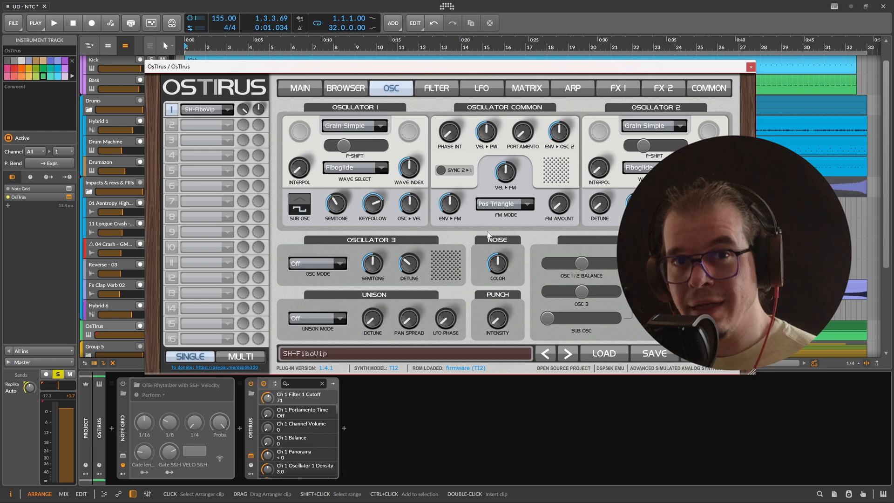
{"action": "key", "text": "space"}
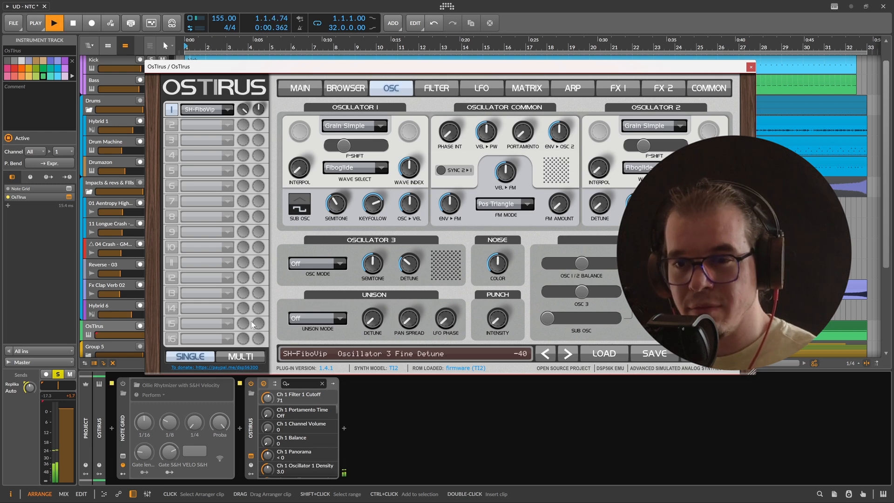
{"action": "left_click", "coordinate": [58, 376]}
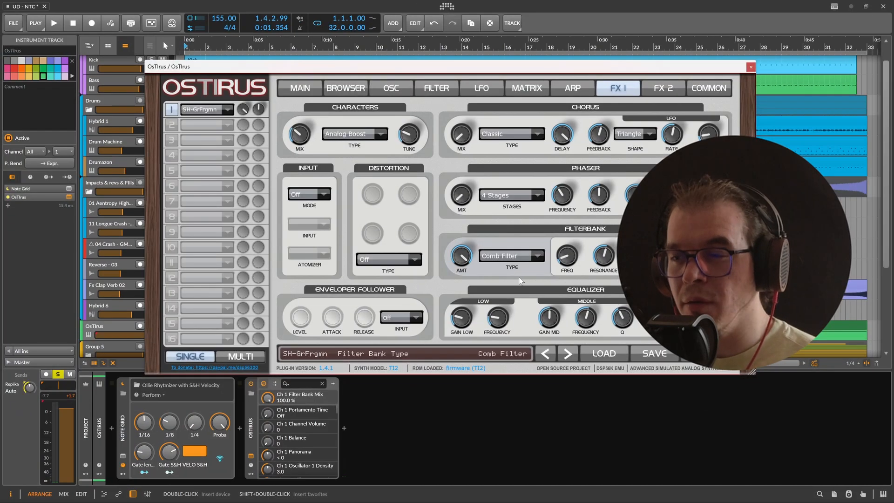
Play the SH-GrFrgmn patch, keep the comb filter's mix at 100%, and lower the filter bank frequency to C0.
{"action": "key", "text": "space"}
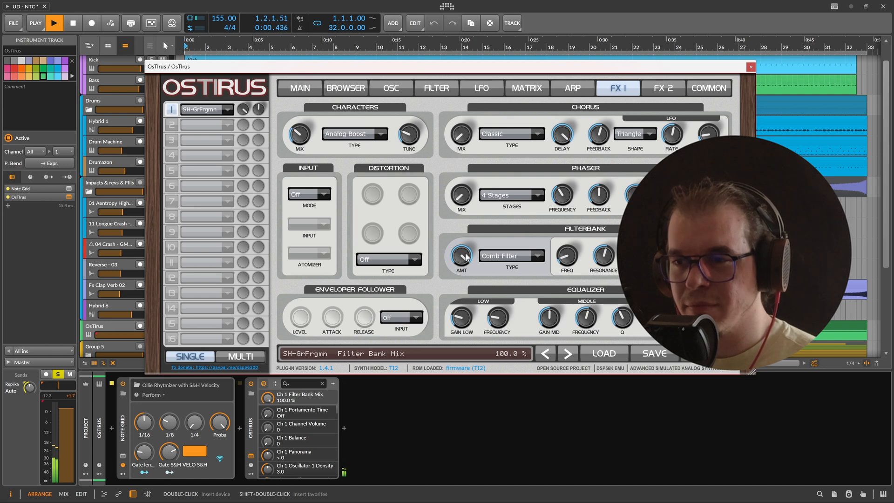
{"action": "mouse_move", "coordinate": [466, 260]}
{"action": "left_mouse_down"}
{"action": "mouse_move", "coordinate": [441, 376]}
{"action": "mouse_move", "coordinate": [475, 253]}
{"action": "left_mouse_up"}
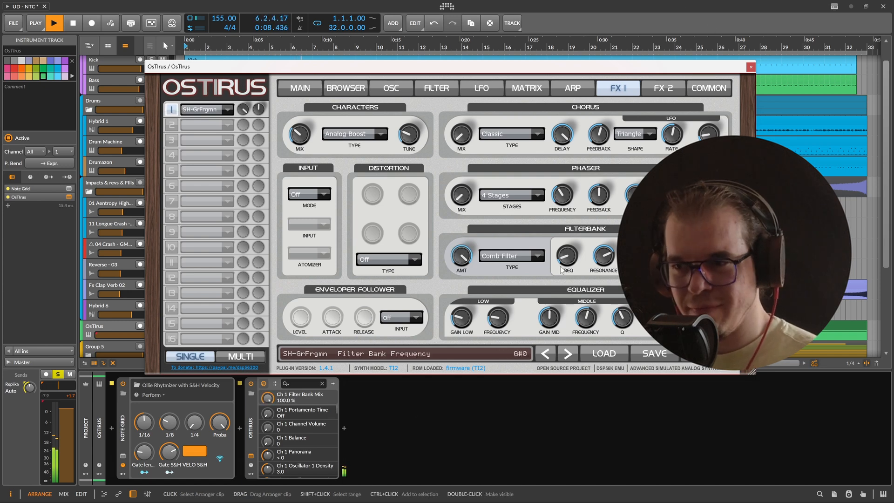
{"action": "left_click_drag", "start_coordinate": [568, 261], "coordinate": [571, 282]}
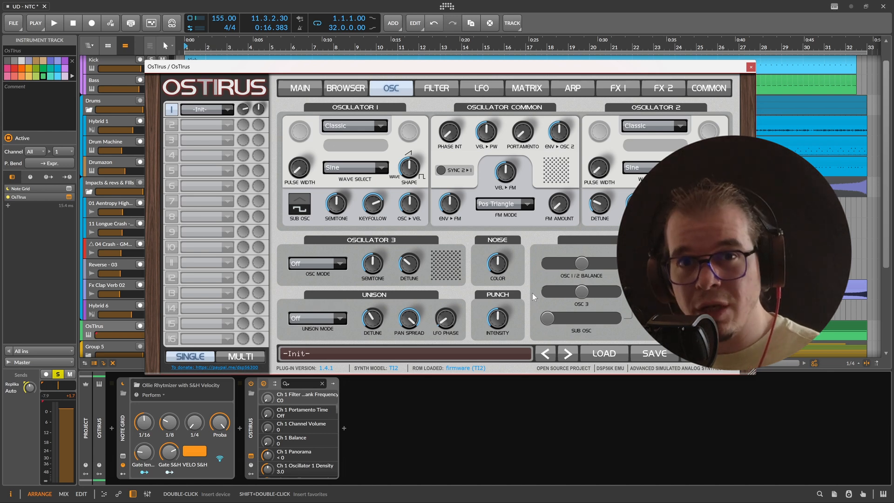
Set filter 1's mode to Analog 3 Pole in the -Init- patch.
{"action": "left_click", "coordinate": [532, 293]}
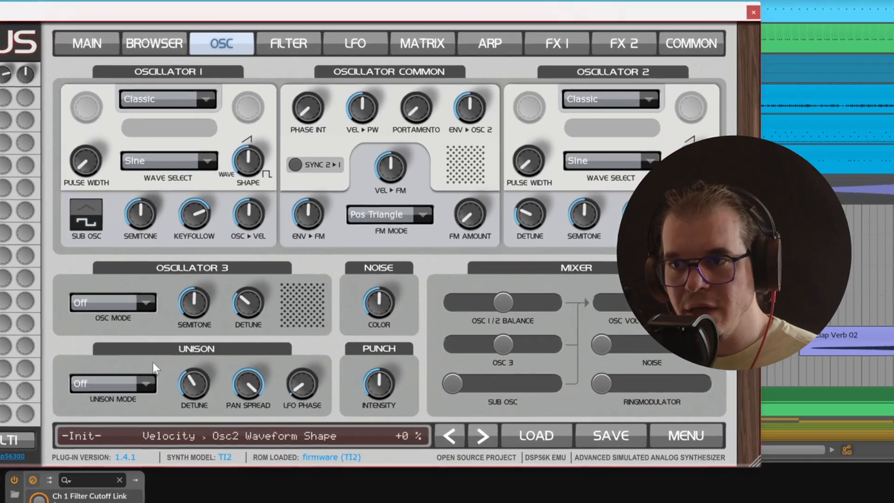
{"action": "left_click", "coordinate": [285, 44]}
{"action": "left_click", "coordinate": [197, 173]}
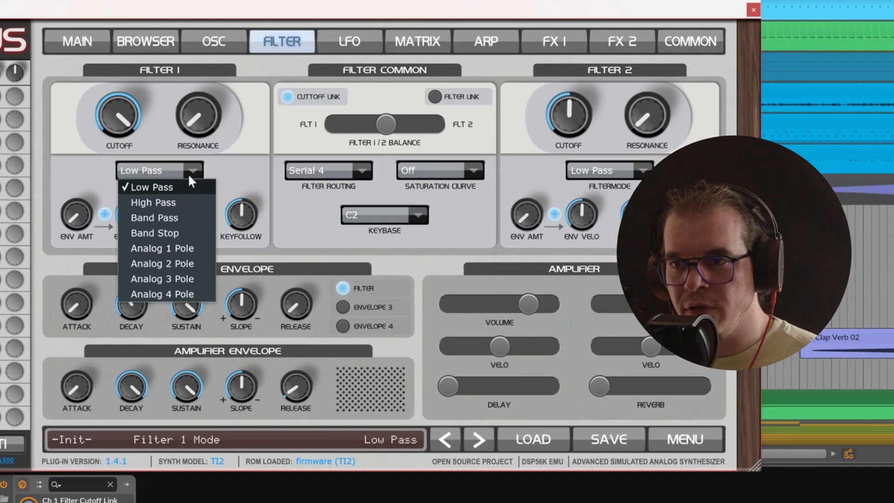
{"action": "left_click", "coordinate": [189, 278]}
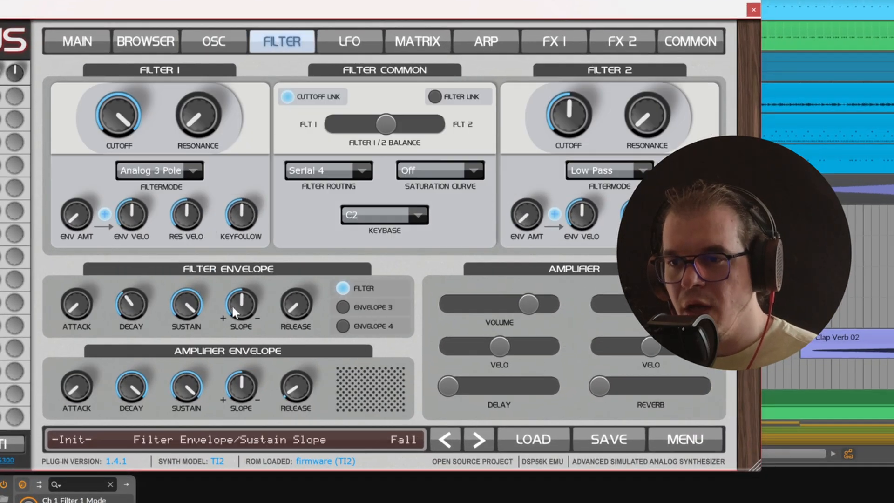
Look through the LFO, modulation matrix, arpeggiator and FX 1 pages, including the available chorus types.
{"action": "left_click", "coordinate": [336, 41]}
{"action": "left_click", "coordinate": [417, 41]}
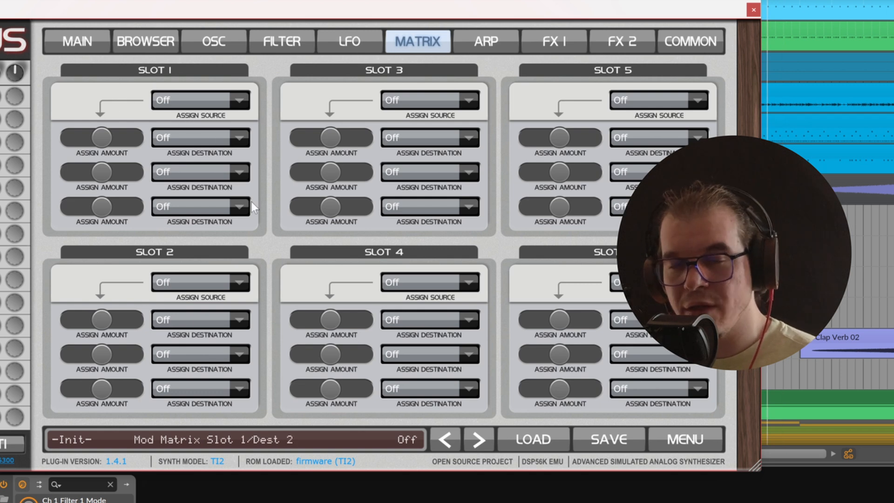
{"action": "left_click", "coordinate": [492, 36]}
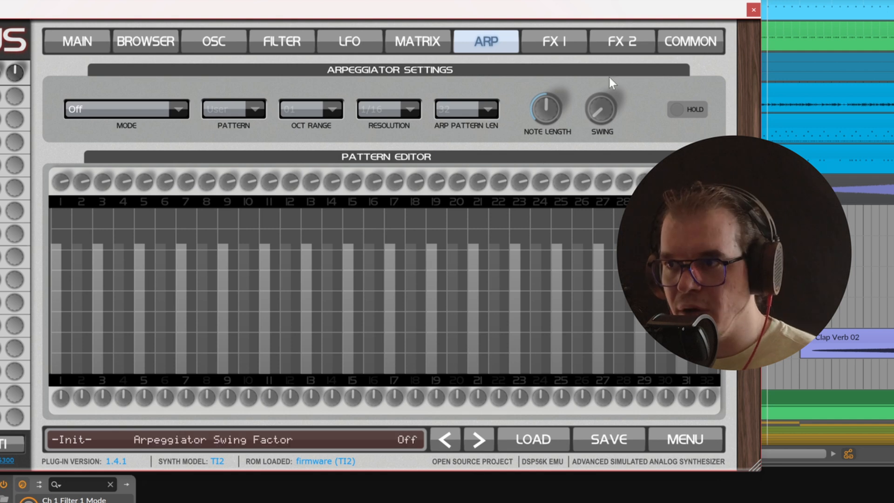
{"action": "left_click", "coordinate": [551, 44]}
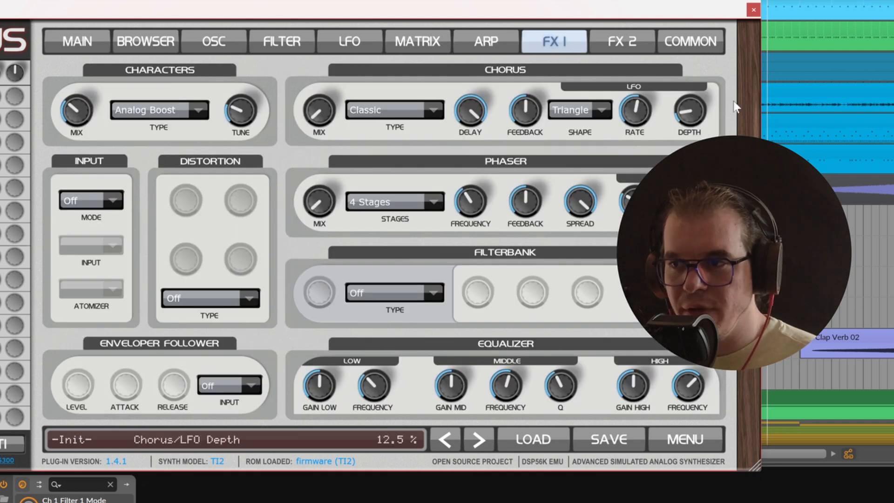
{"action": "left_click", "coordinate": [412, 110]}
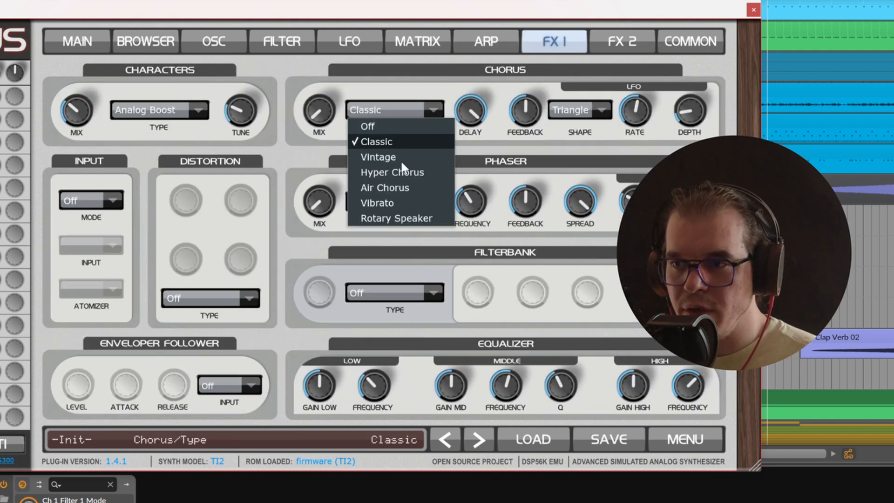
{"action": "left_click", "coordinate": [480, 209]}
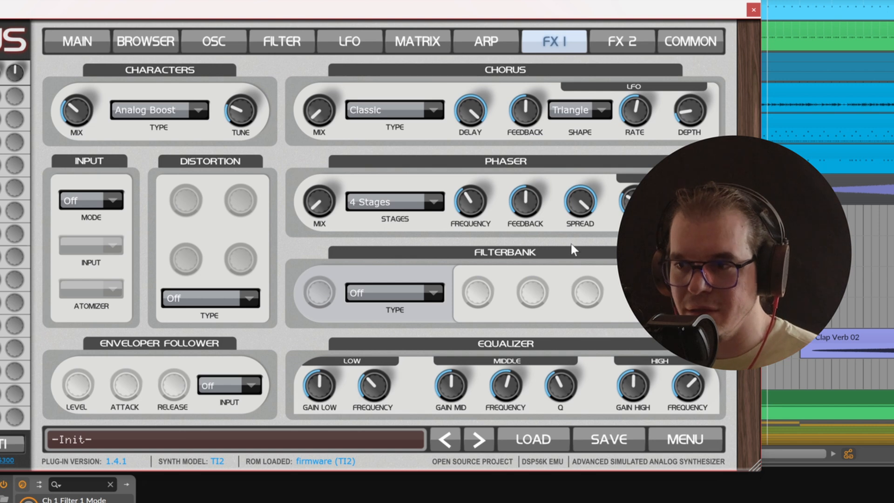
Set the filter bank type to Comb Filter and bring up the second effects page.
{"action": "left_click", "coordinate": [407, 295]}
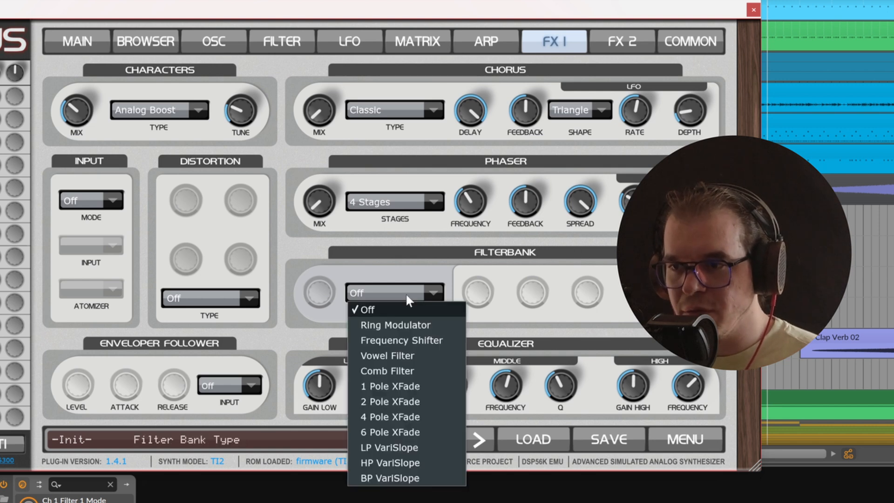
{"action": "left_click", "coordinate": [417, 368]}
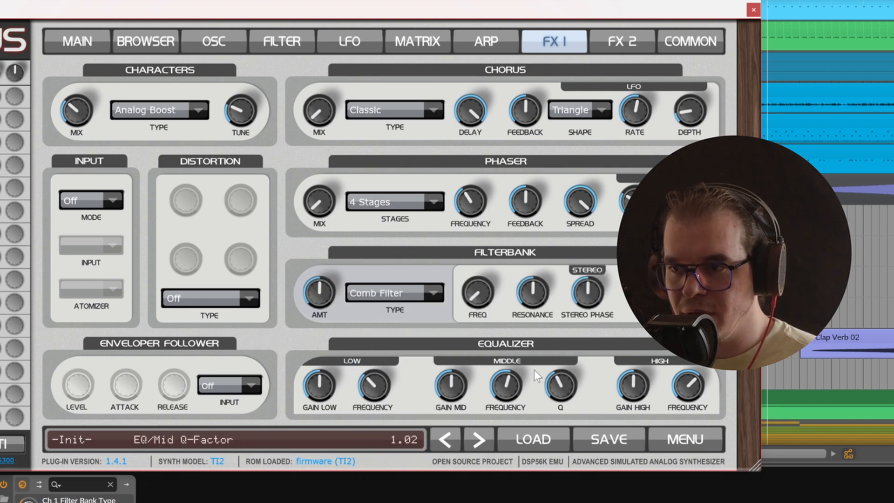
{"action": "left_click", "coordinate": [622, 42]}
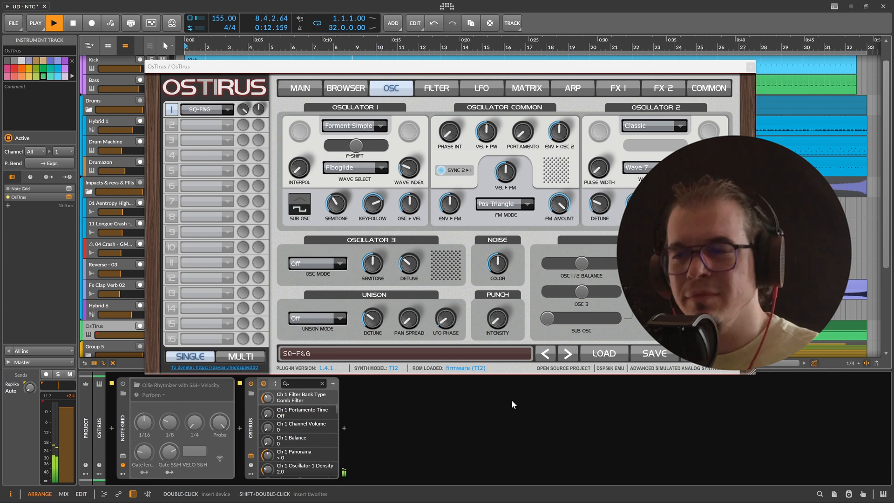
Stop playback of the SQ-F&G patch.
{"action": "key", "text": "space"}
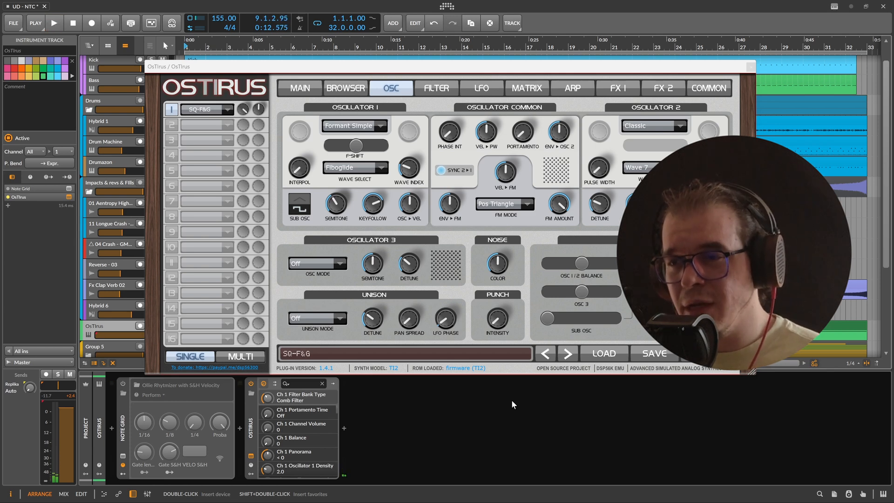